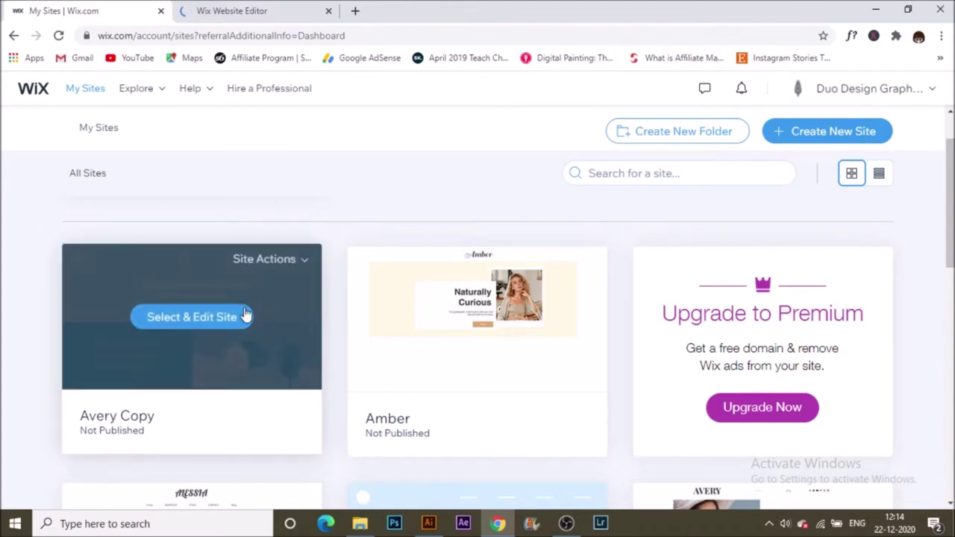
# Open the Avery Copy site from its dashboard via Site Actions > Edit Site
pyautogui.click(200, 319)
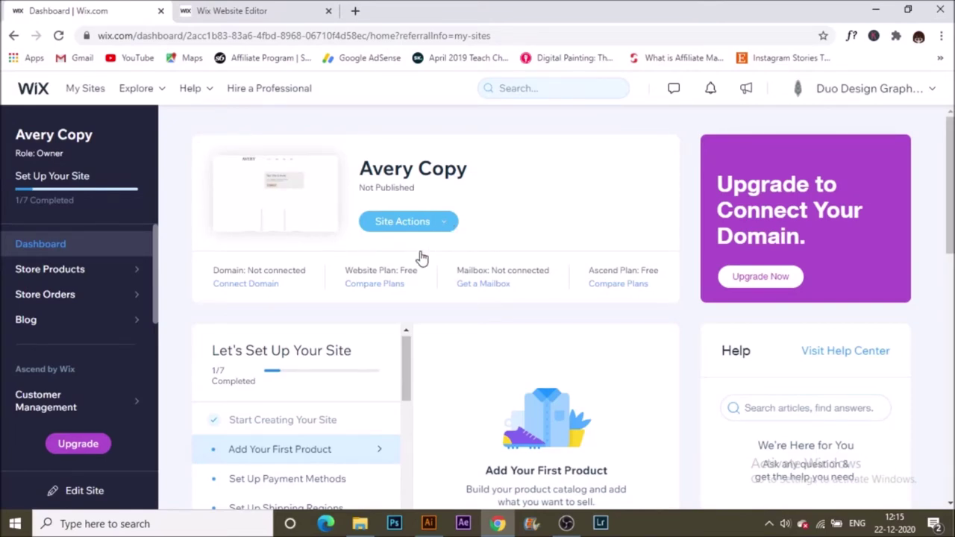
pyautogui.click(418, 224)
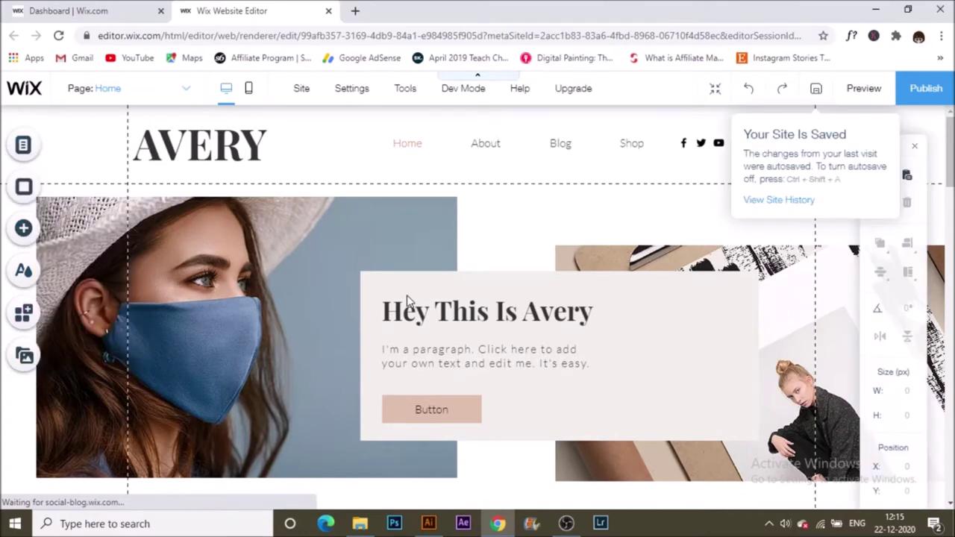
pyautogui.click(522, 190)
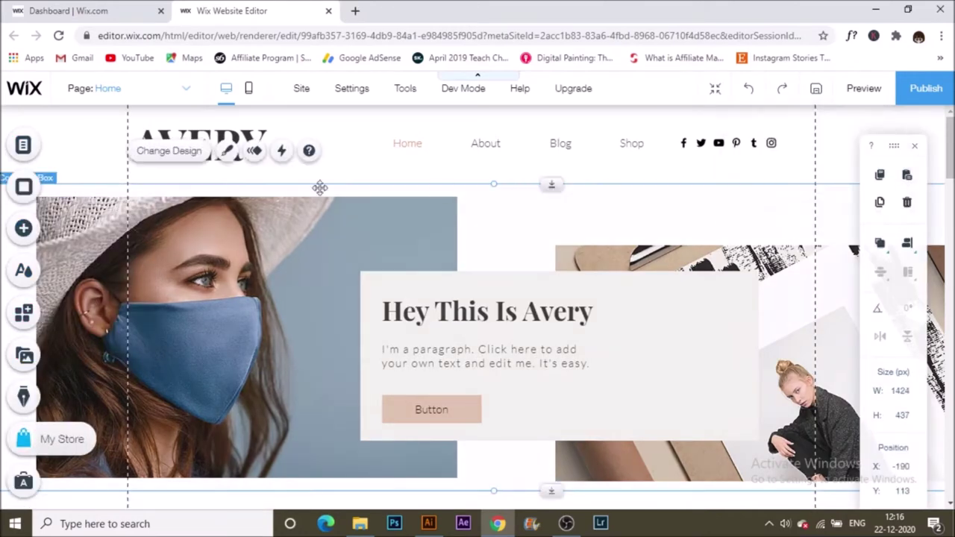
# Browse the Add > Image options, free image collections and the empty My Image Uploads library
pyautogui.click(238, 144)
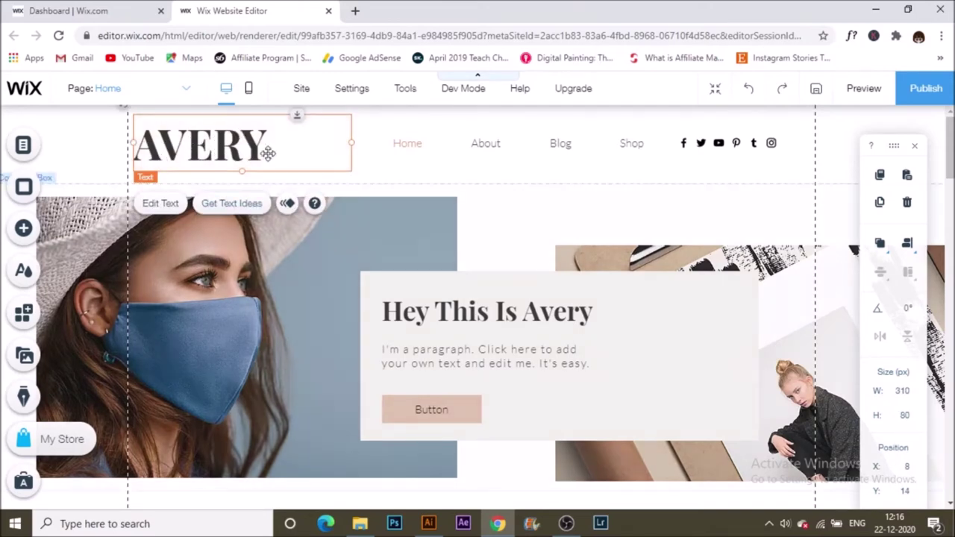
pyautogui.click(22, 229)
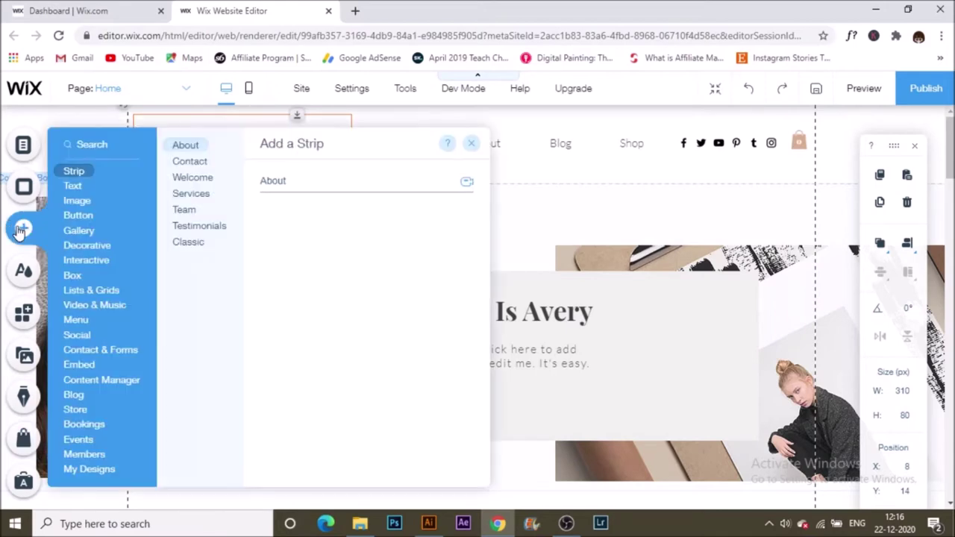
pyautogui.click(74, 203)
pyautogui.click(237, 163)
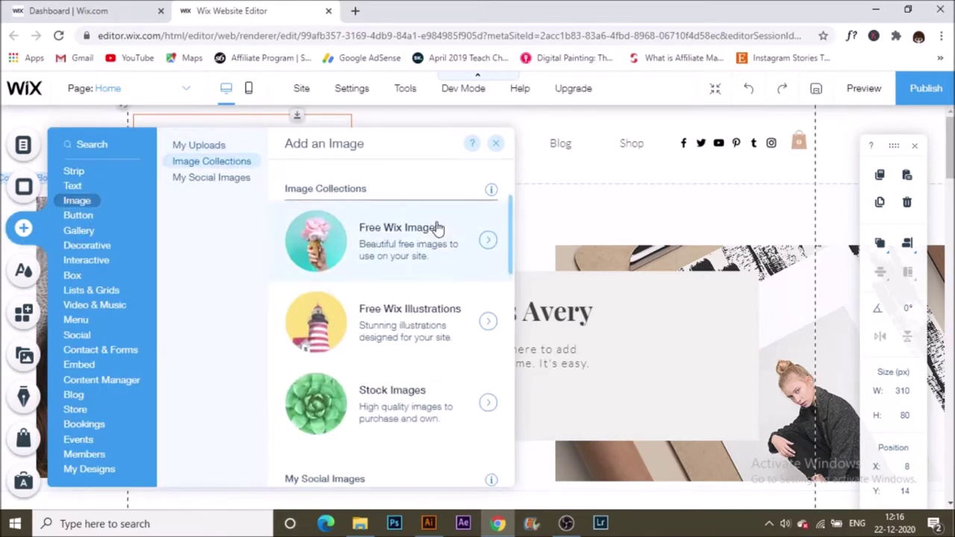
pyautogui.scroll(2, 460, 386)
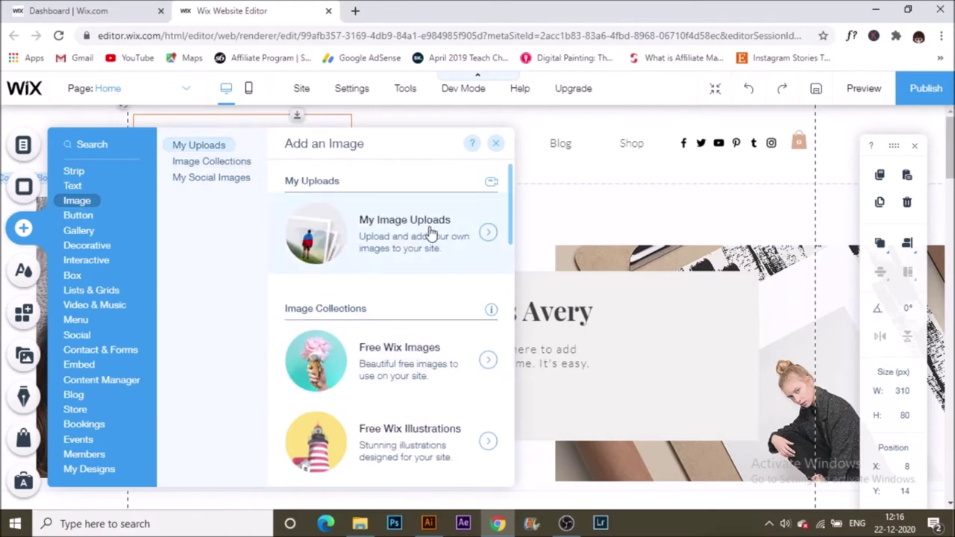
pyautogui.click(485, 235)
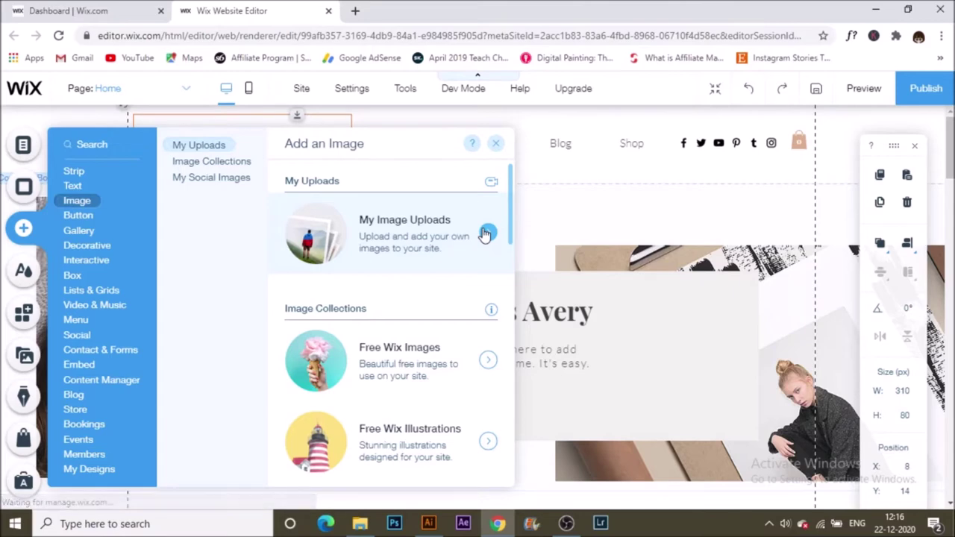
pyautogui.click(486, 234)
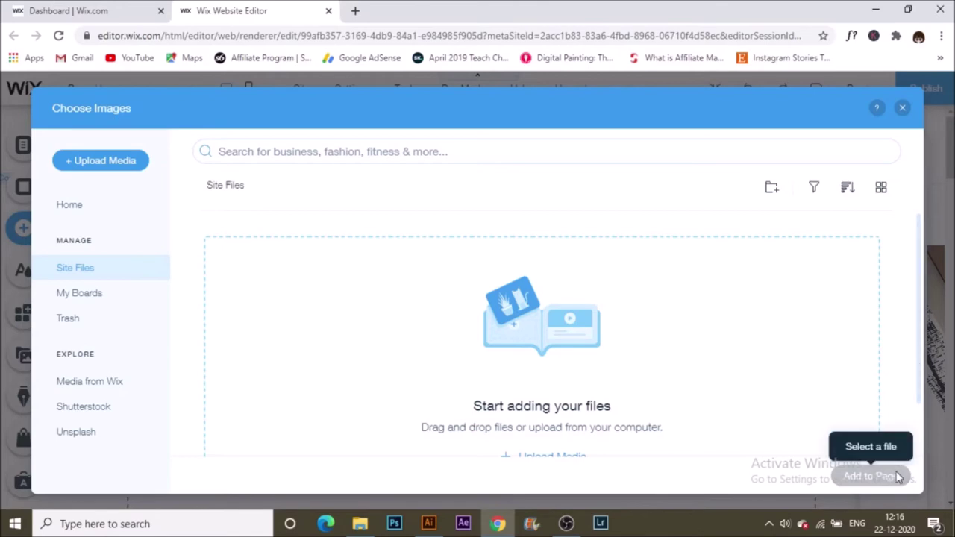
pyautogui.click(902, 107)
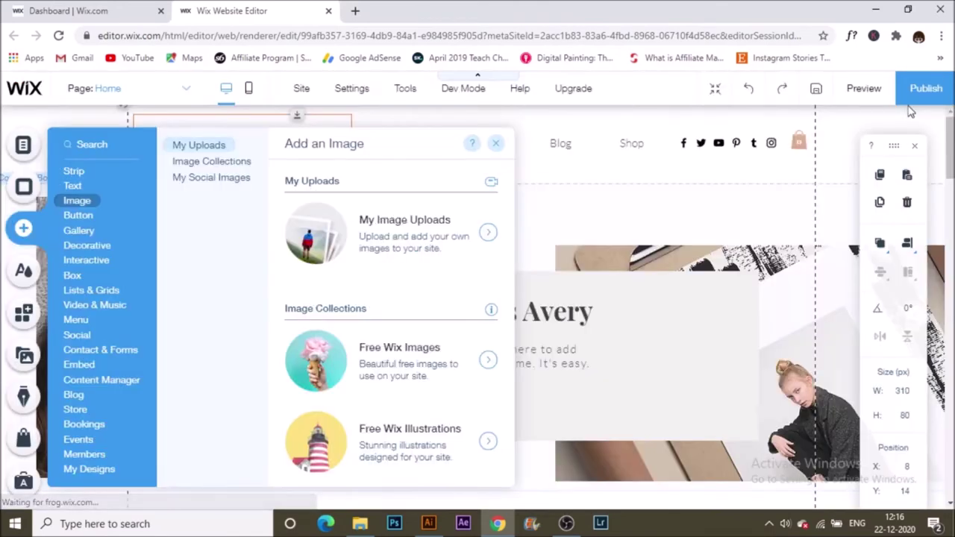
# Browse the site pages in Menus & Pages, viewing About, then returning to Home
pyautogui.click(499, 146)
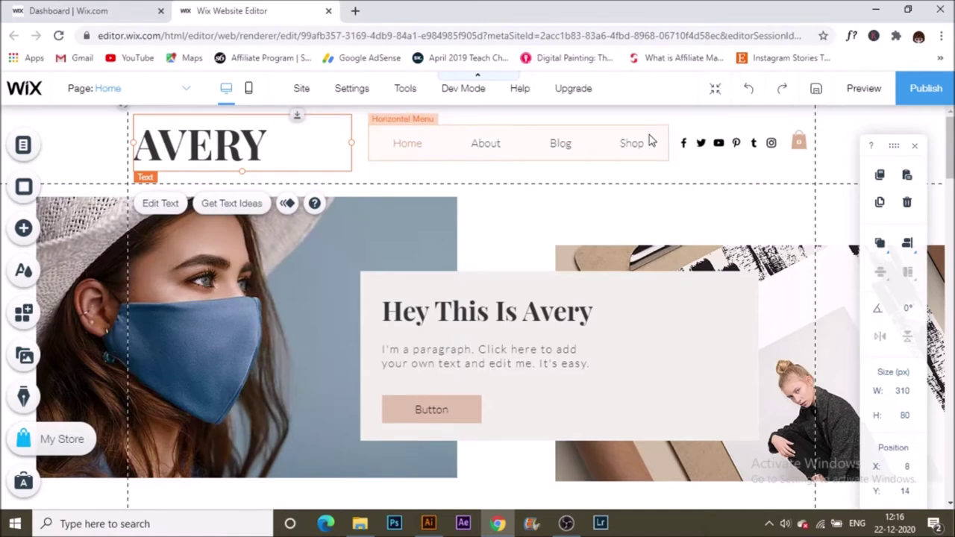
pyautogui.click(37, 147)
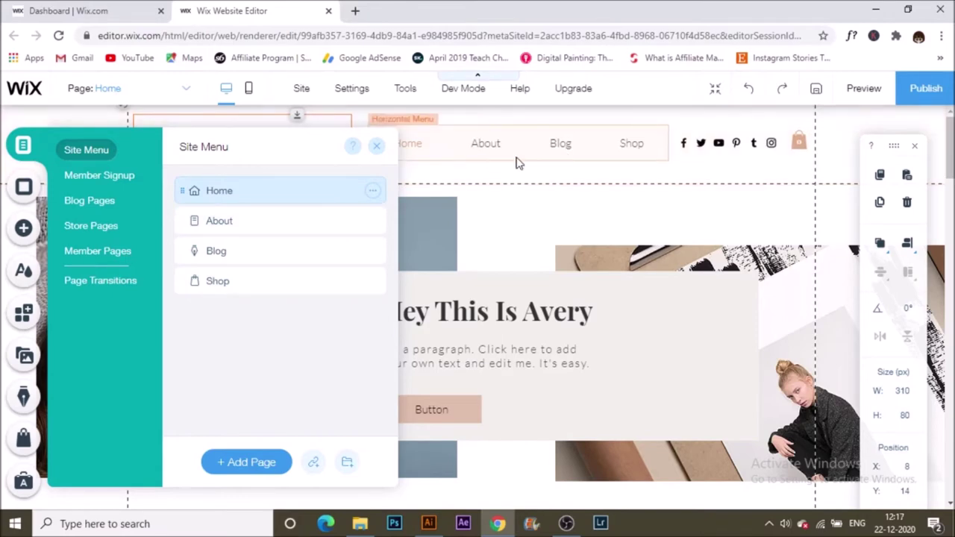
pyautogui.click(374, 223)
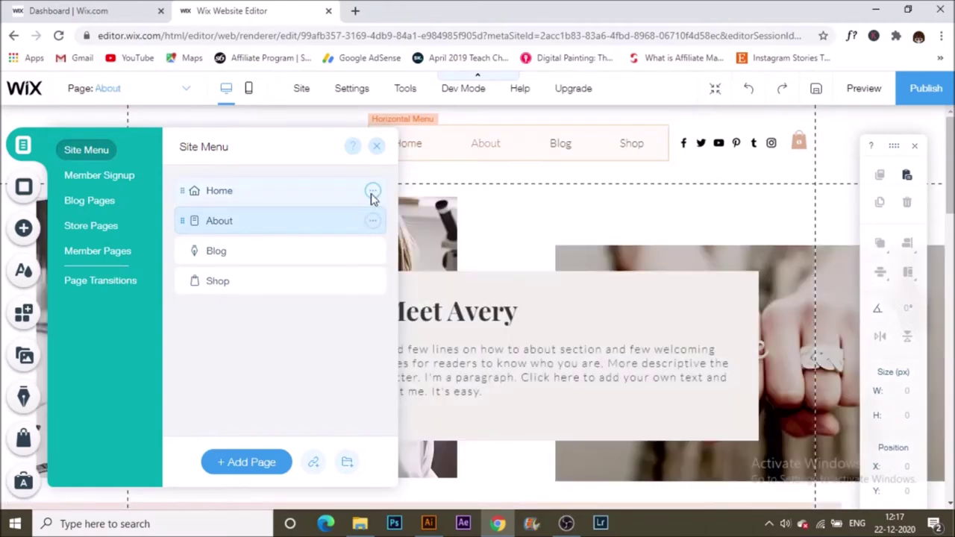
pyautogui.click(373, 193)
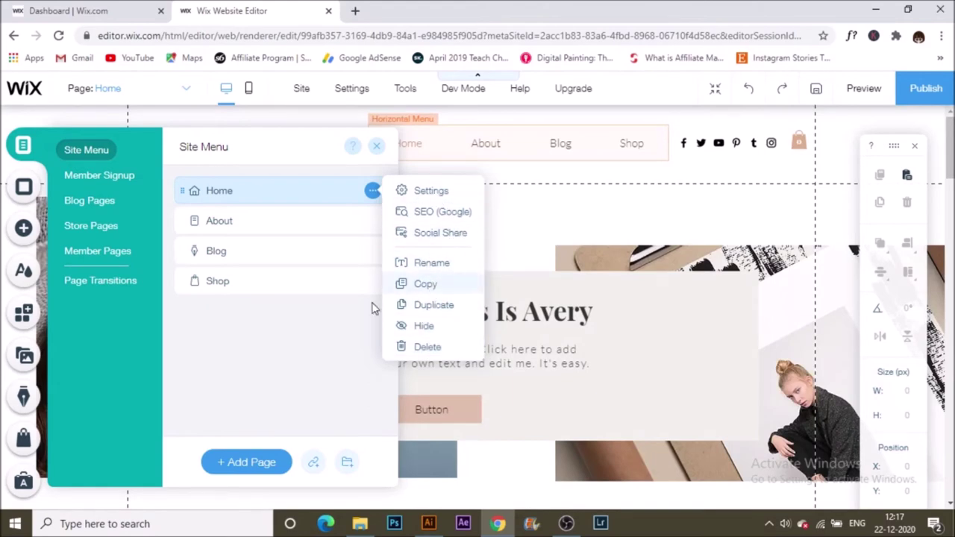
pyautogui.click(356, 335)
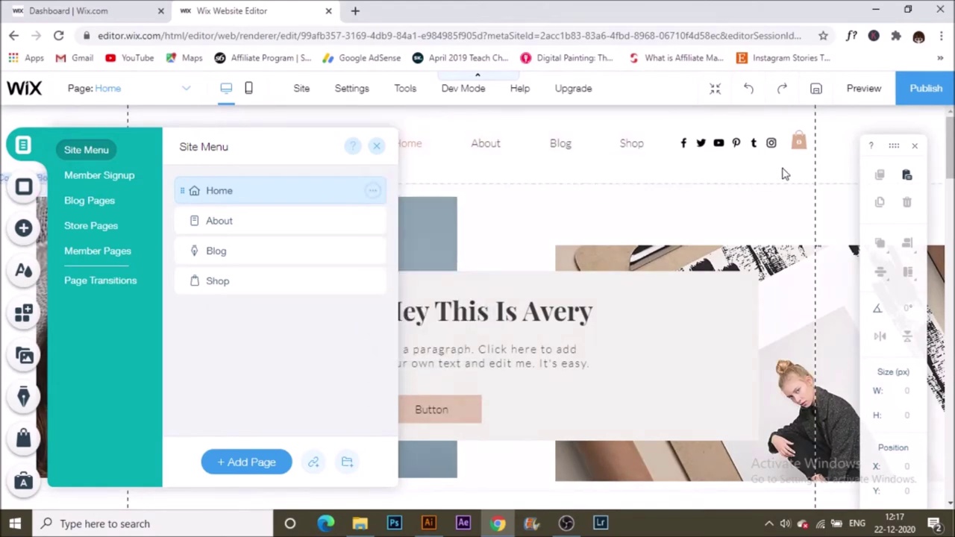
pyautogui.click(750, 155)
pyautogui.click(744, 147)
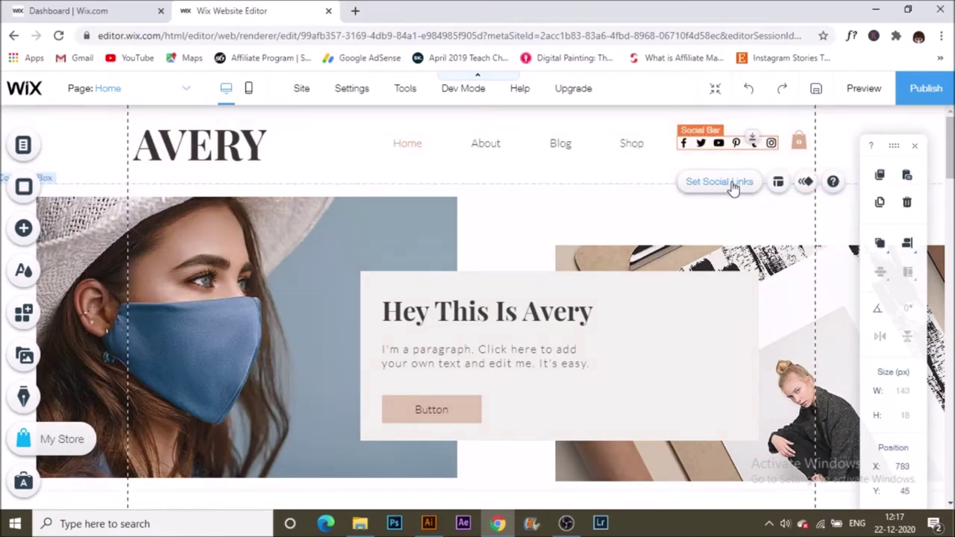
pyautogui.click(745, 183)
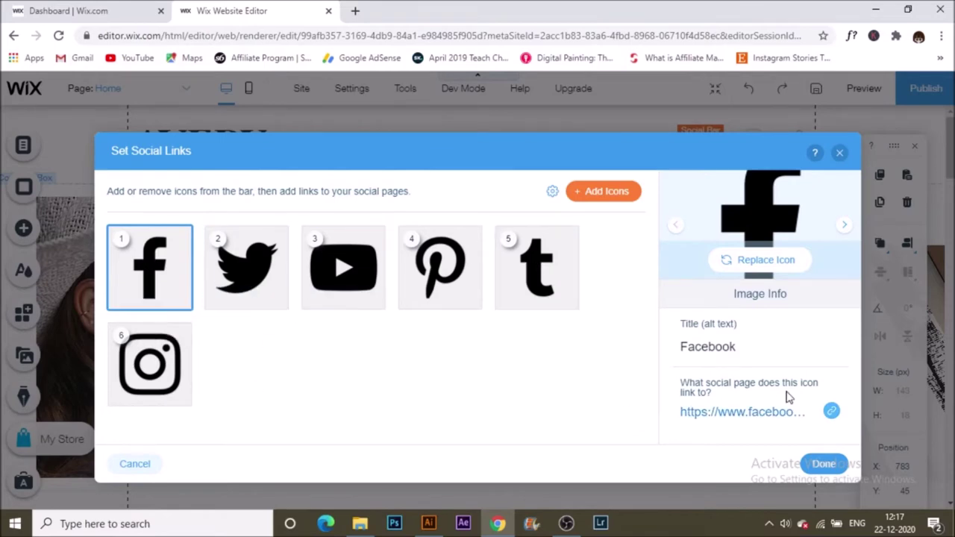
pyautogui.click(830, 412)
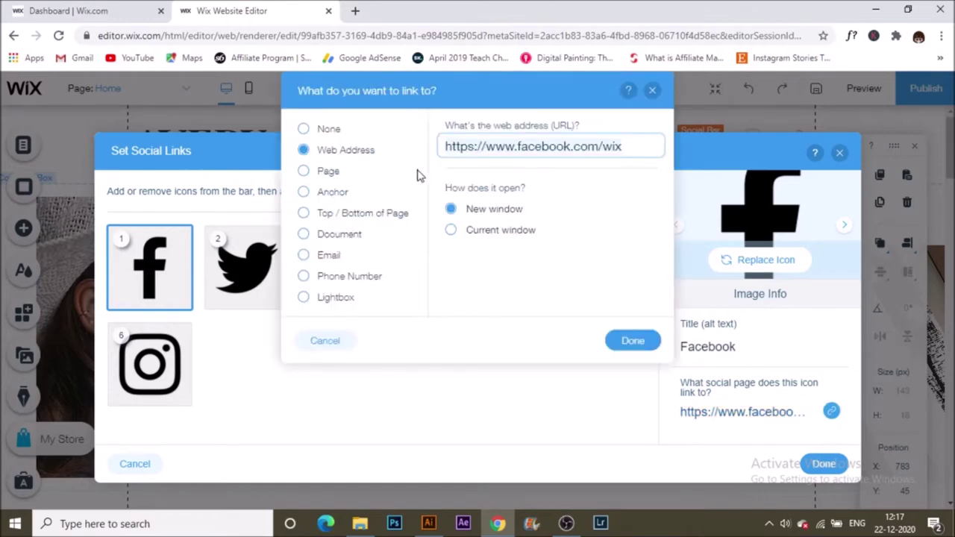
pyautogui.click(632, 342)
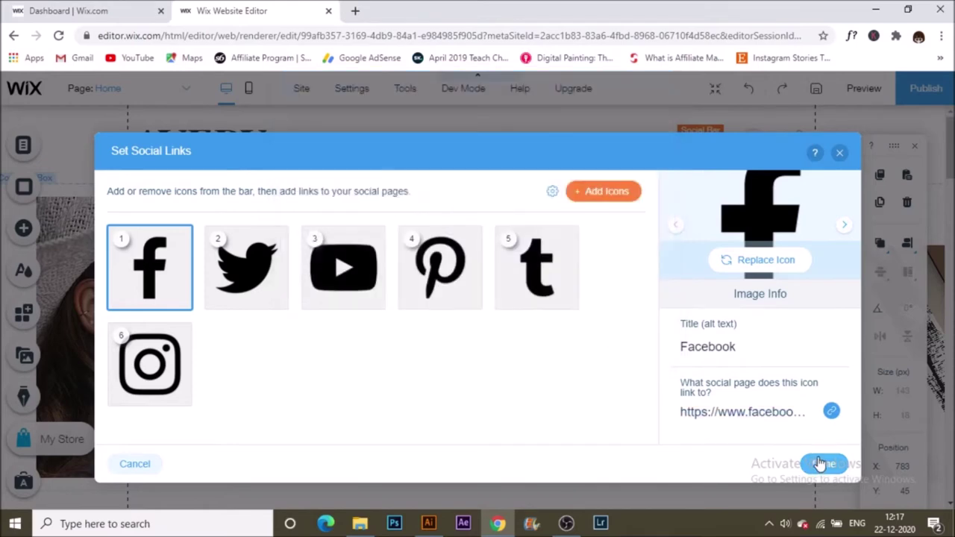
pyautogui.click(821, 464)
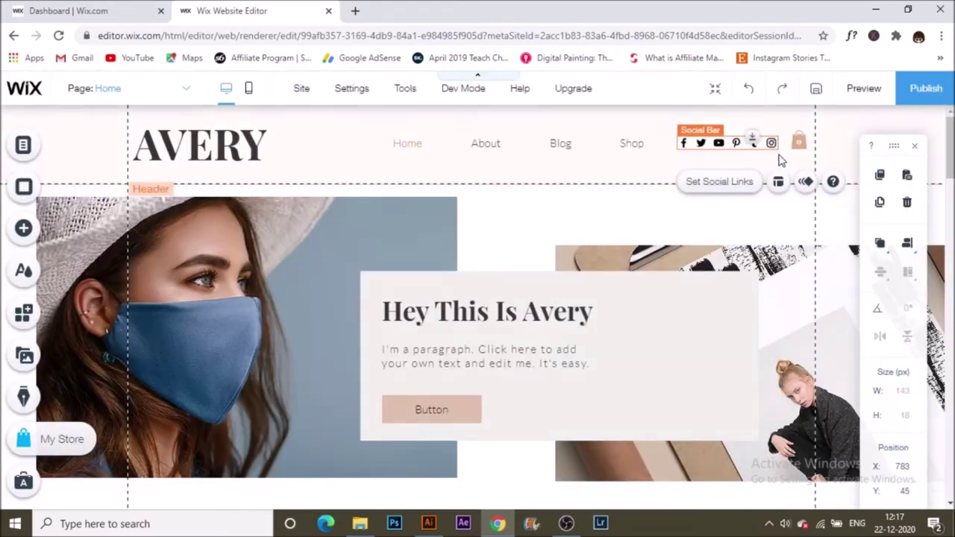
# Select the masked woman hero photo and browse Wix's free stock images to replace it
pyautogui.click(799, 142)
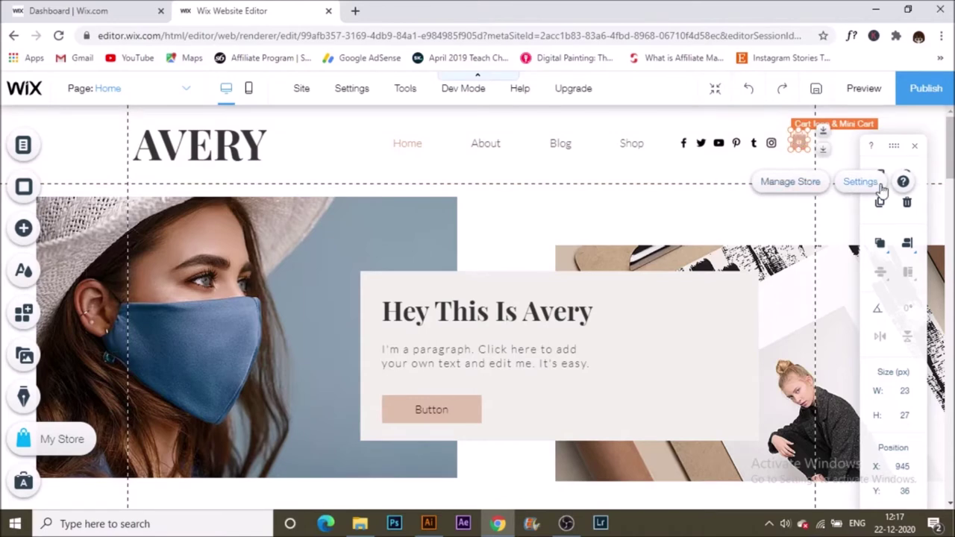
pyautogui.click(330, 207)
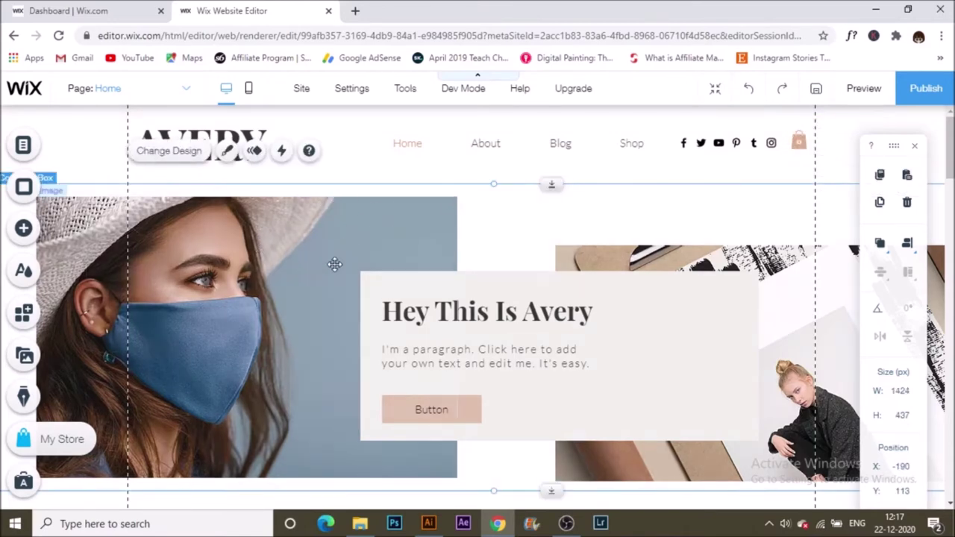
pyautogui.click(275, 301)
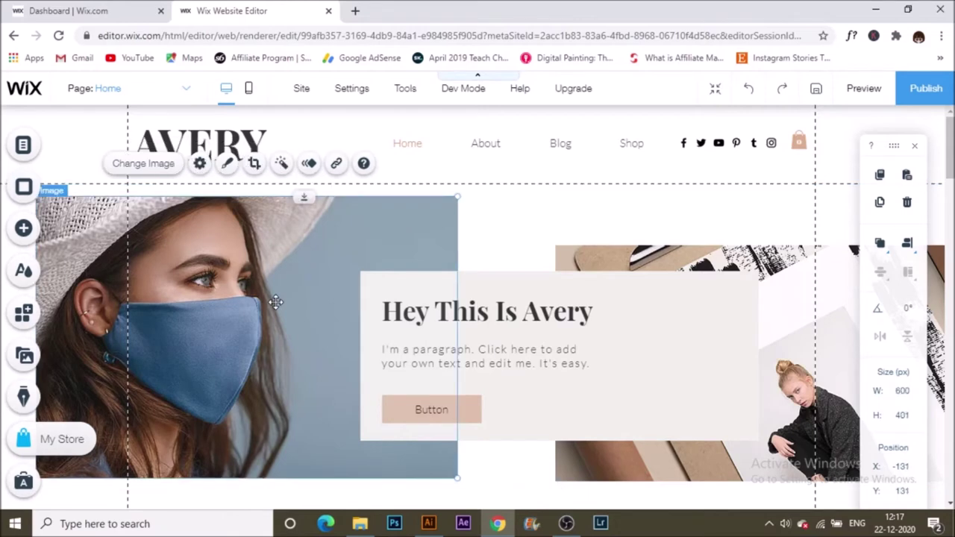
pyautogui.click(153, 170)
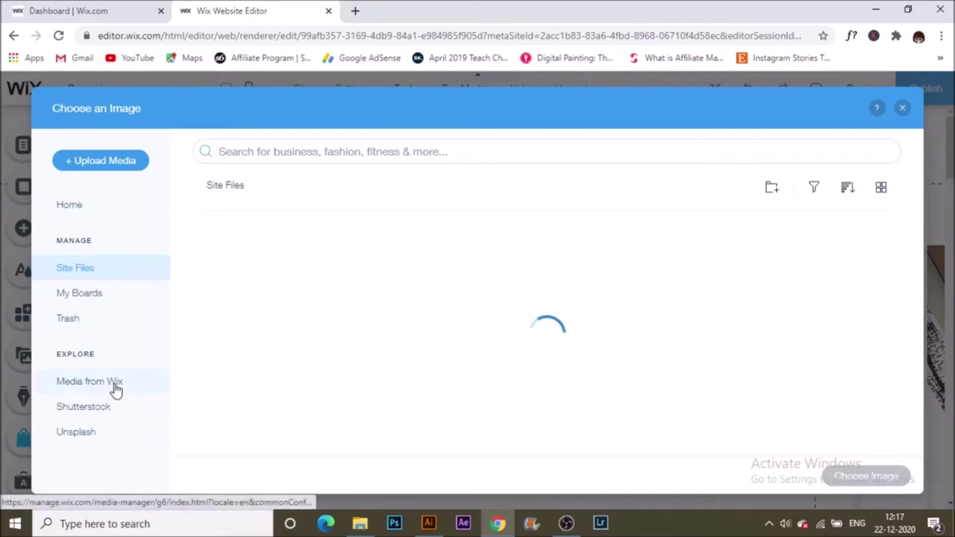
pyautogui.click(115, 386)
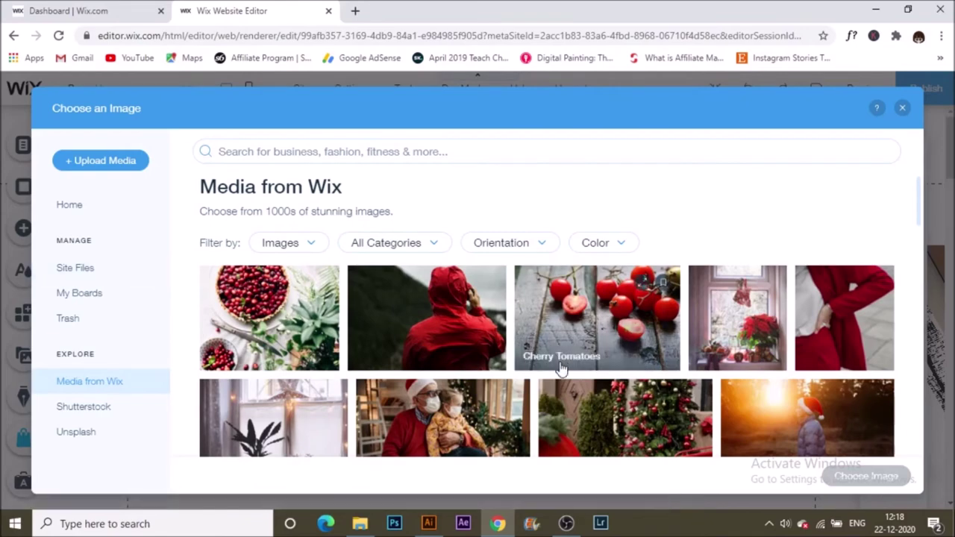
pyautogui.scroll(-1, 561, 368)
pyautogui.scroll(-5, 561, 368)
pyautogui.scroll(-3, 561, 368)
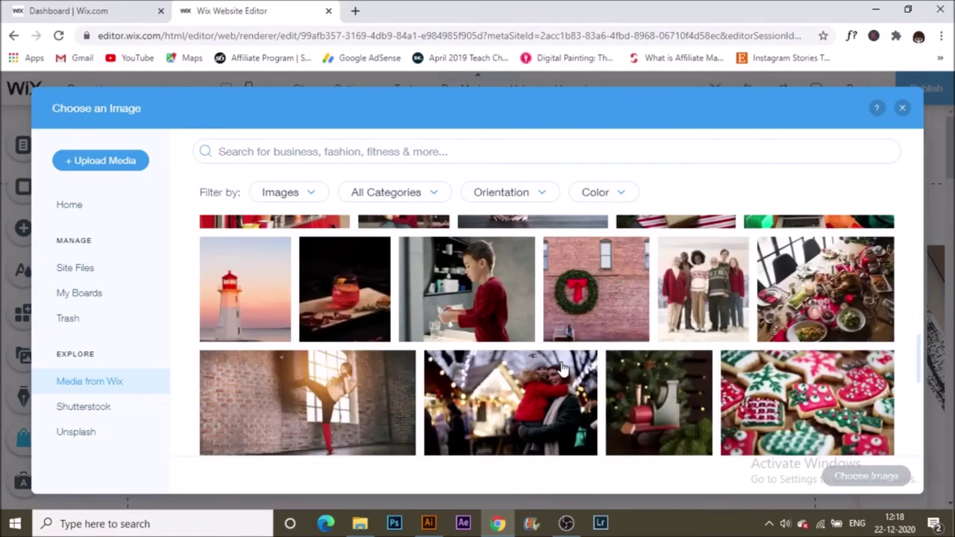
pyautogui.scroll(-3, 561, 368)
pyautogui.scroll(-5, 395, 283)
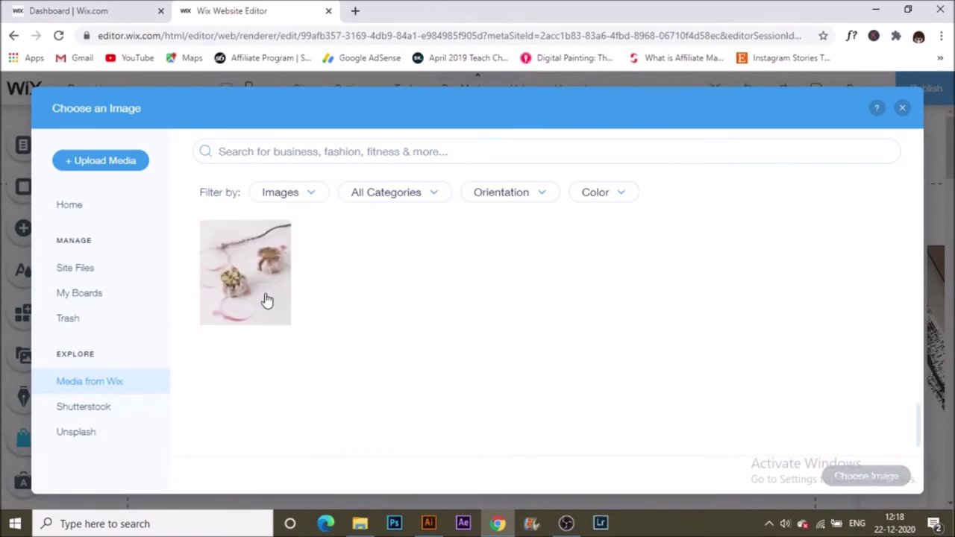
# Search the stock images for 'fashion' and use the seated Fashion Model photo
pyautogui.click(351, 152)
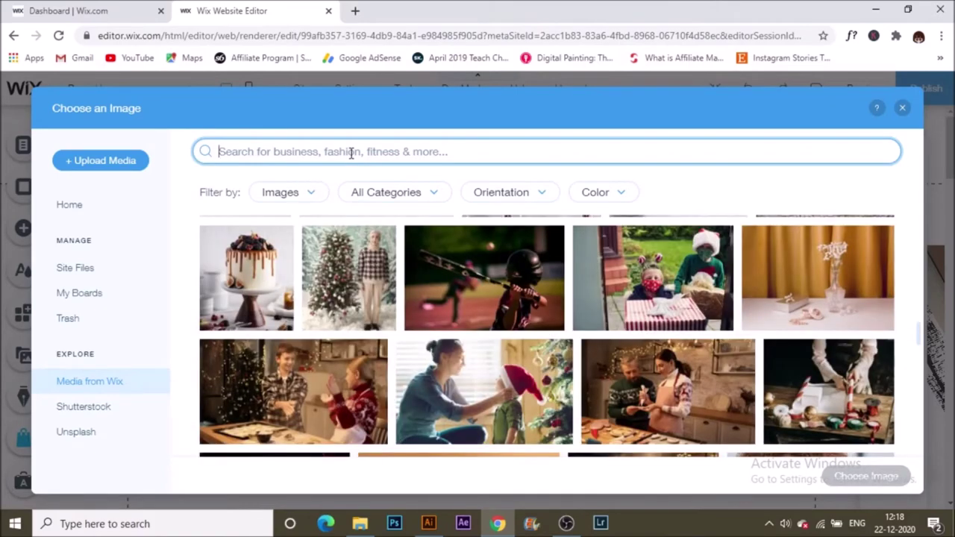
pyautogui.write('o')
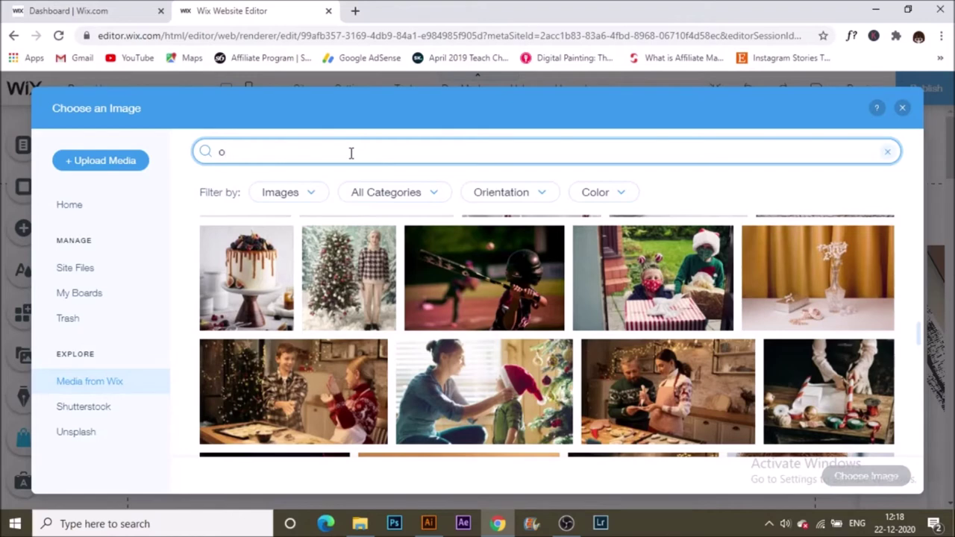
pyautogui.press('BackSpace')
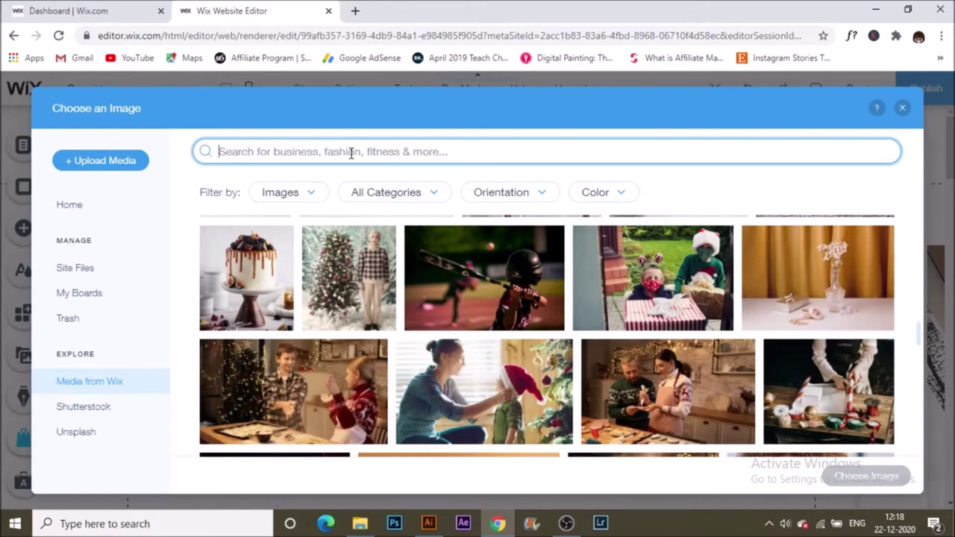
pyautogui.write('fashion')
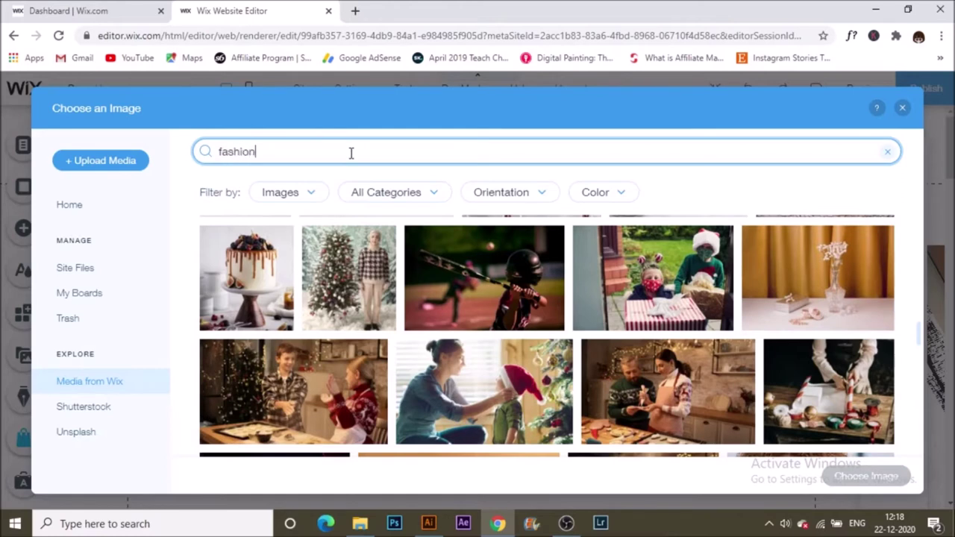
pyautogui.press('Return')
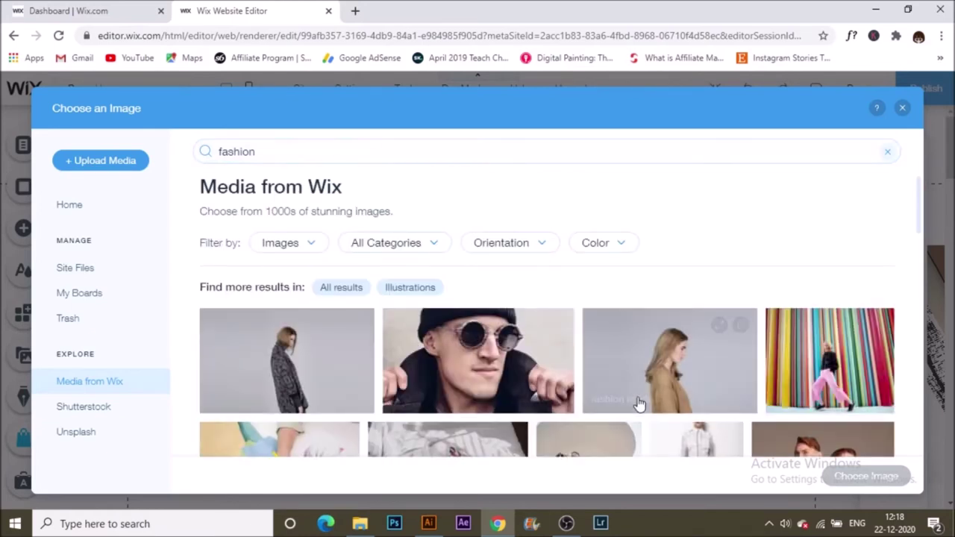
pyautogui.scroll(-3, 686, 366)
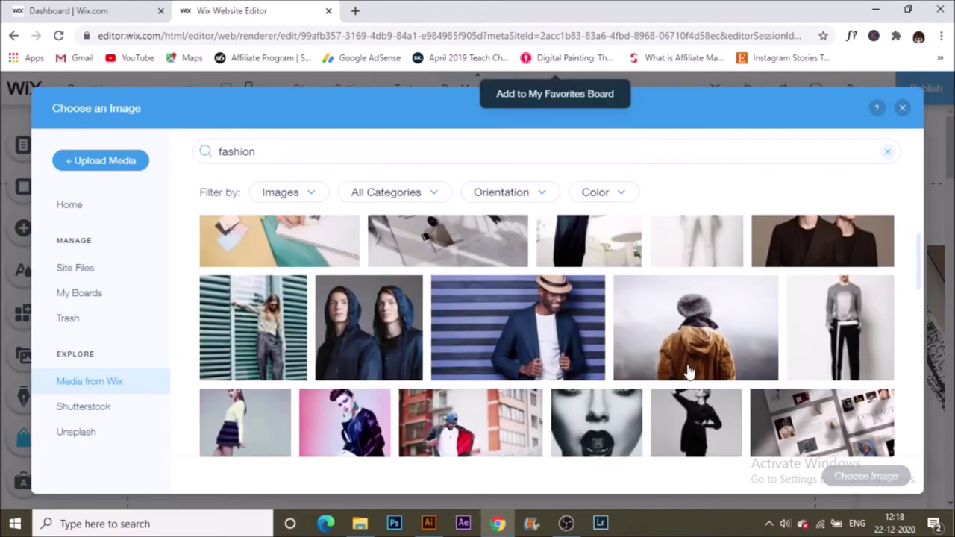
pyautogui.scroll(-2, 686, 369)
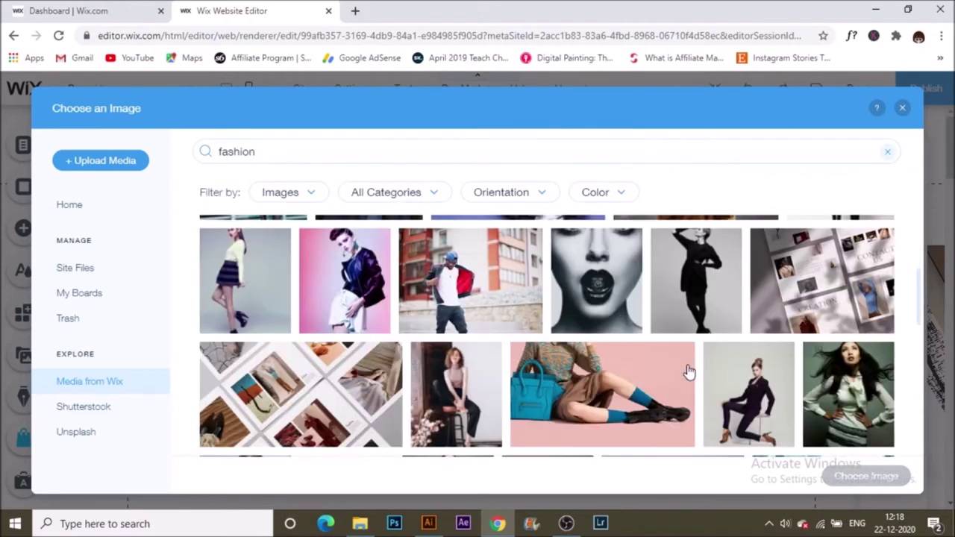
pyautogui.click(487, 387)
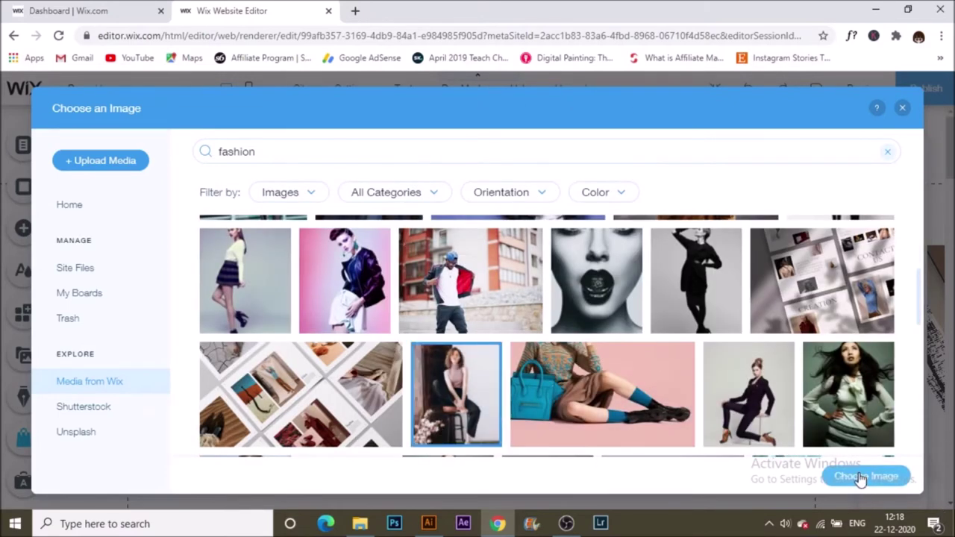
pyautogui.click(861, 476)
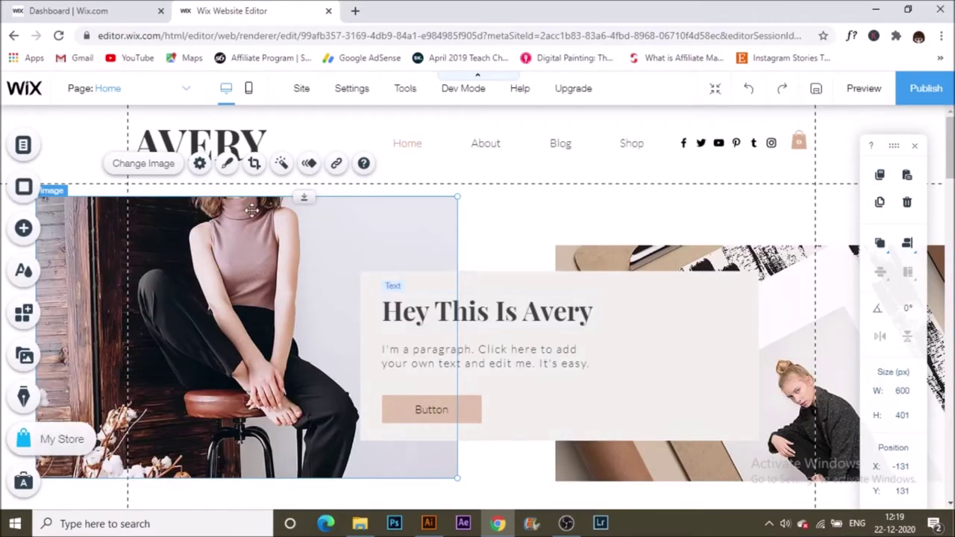
# Crop the hero photo, dragging it down so the model's face shows in the frame
pyautogui.scroll(-1, 219, 276)
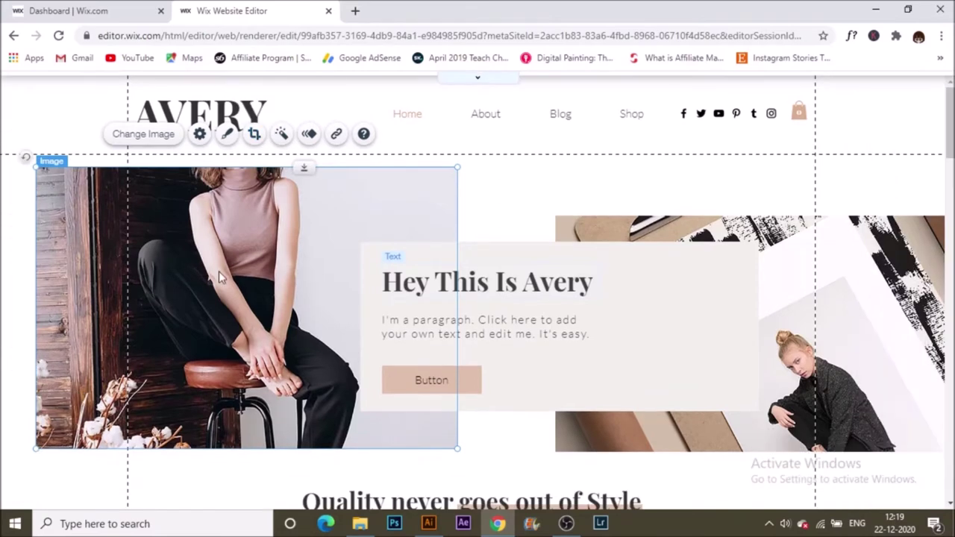
pyautogui.doubleClick(245, 206)
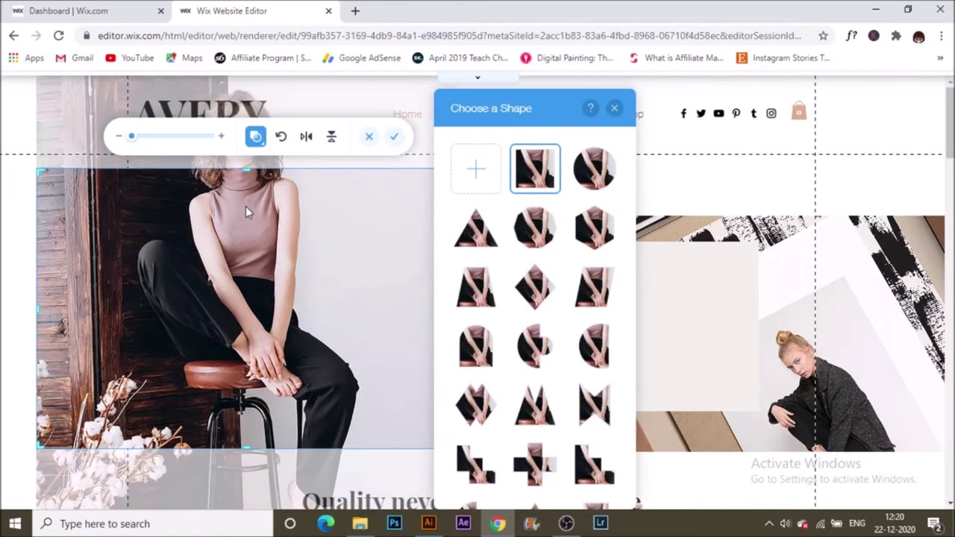
pyautogui.click(394, 121)
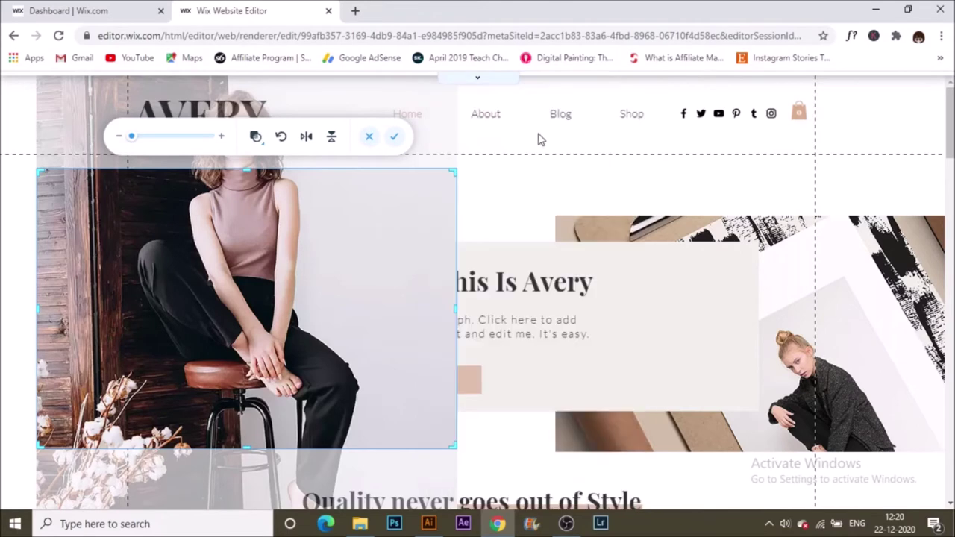
pyautogui.moveTo(299, 261); pyautogui.dragTo(298, 354)
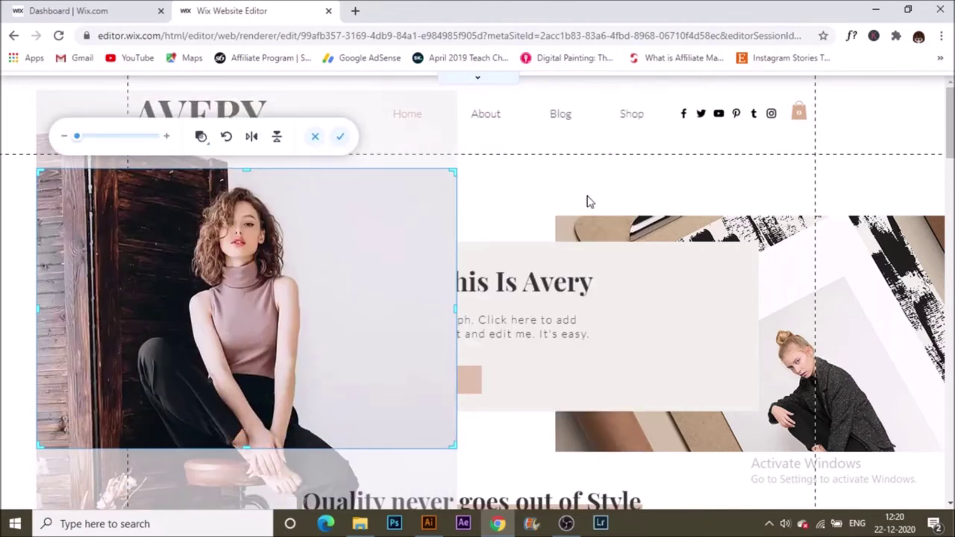
pyautogui.click(339, 136)
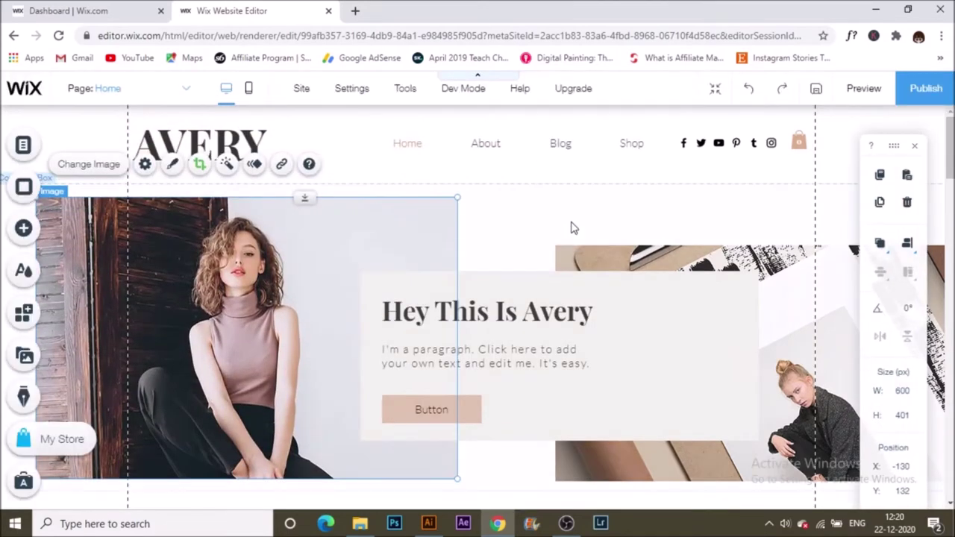
pyautogui.click(702, 263)
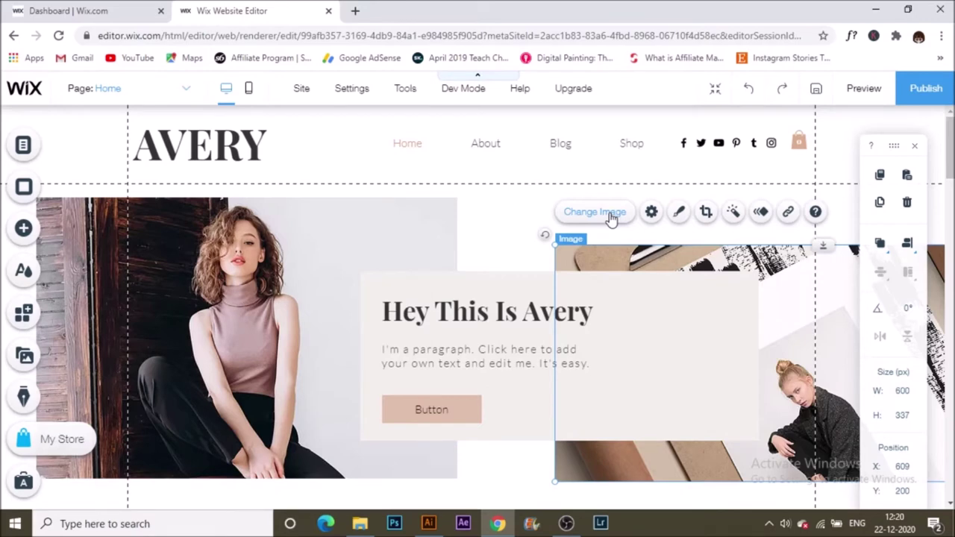
# Apply a dark colour swatch to the hero paragraph text, keeping its font unchanged
pyautogui.click(429, 313)
pyautogui.click(468, 360)
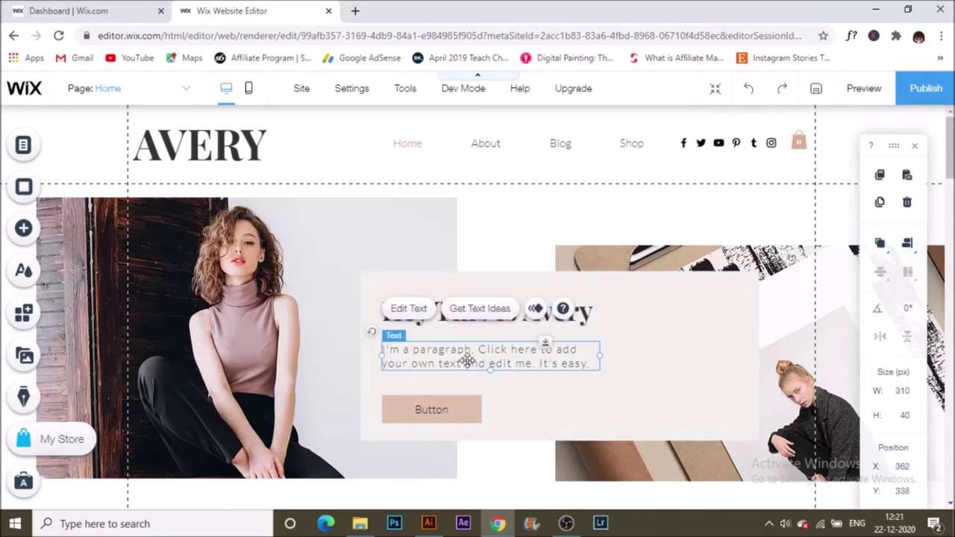
pyautogui.click(422, 312)
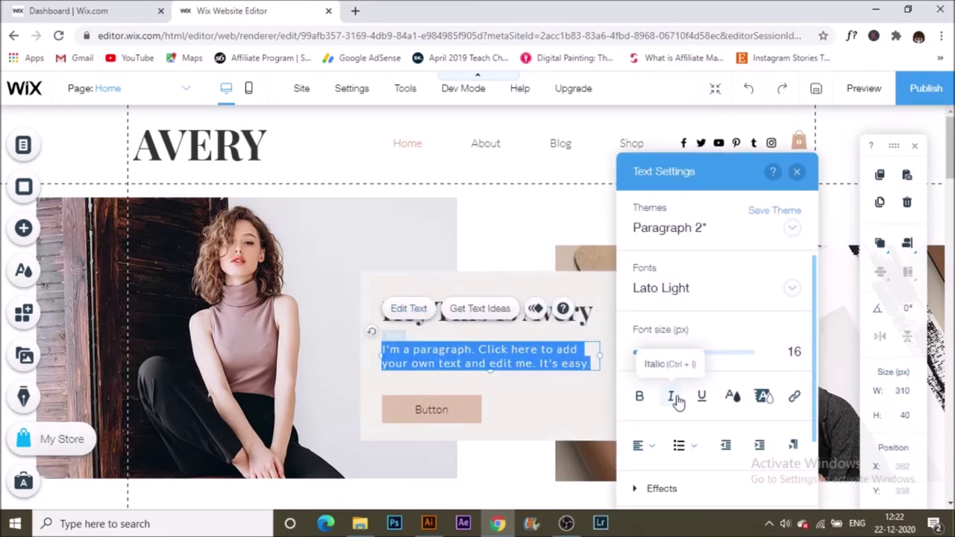
pyautogui.click(734, 292)
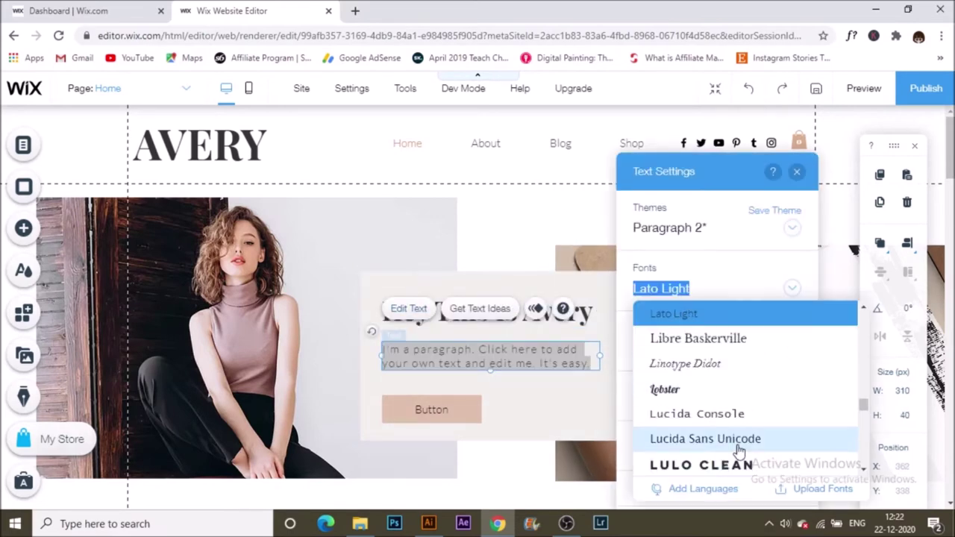
pyautogui.press('Escape')
pyautogui.click(731, 395)
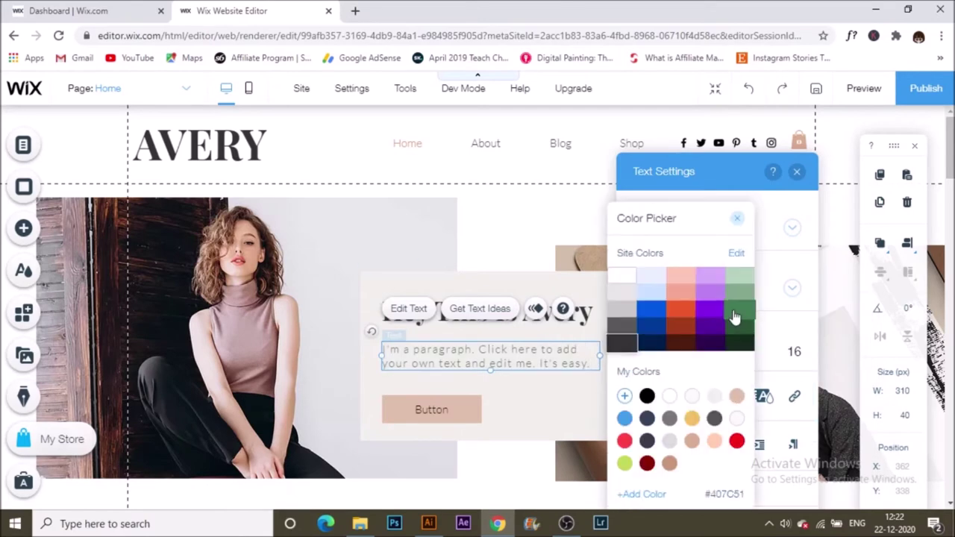
pyautogui.click(689, 345)
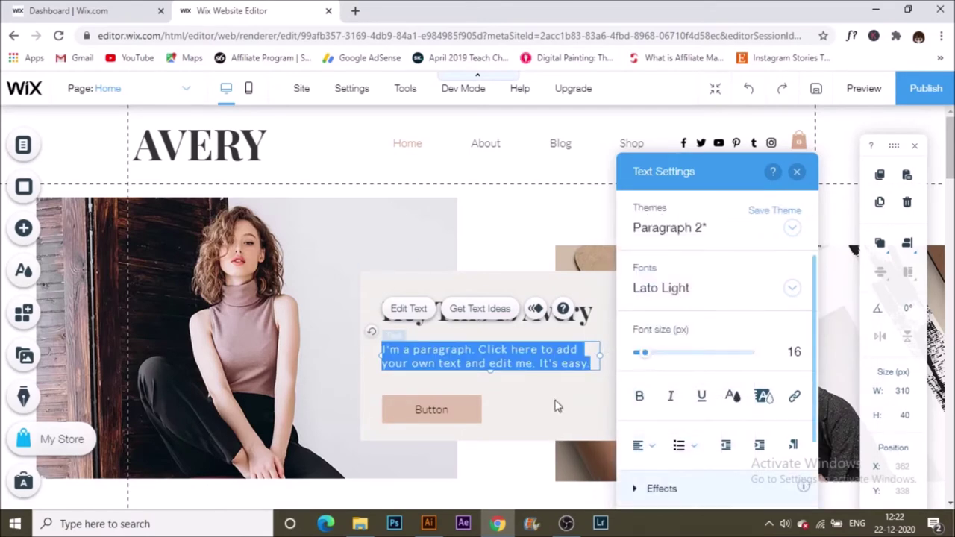
pyautogui.click(405, 398)
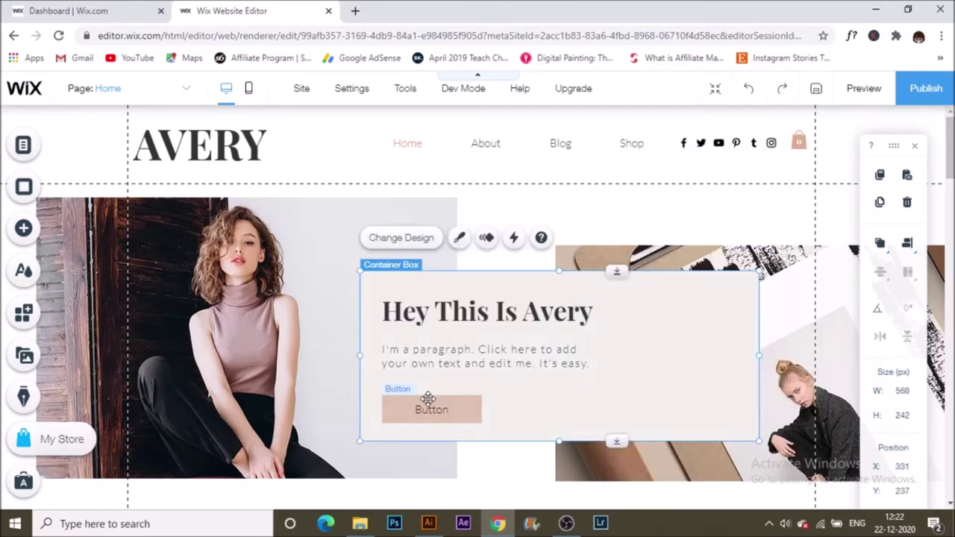
pyautogui.click(474, 399)
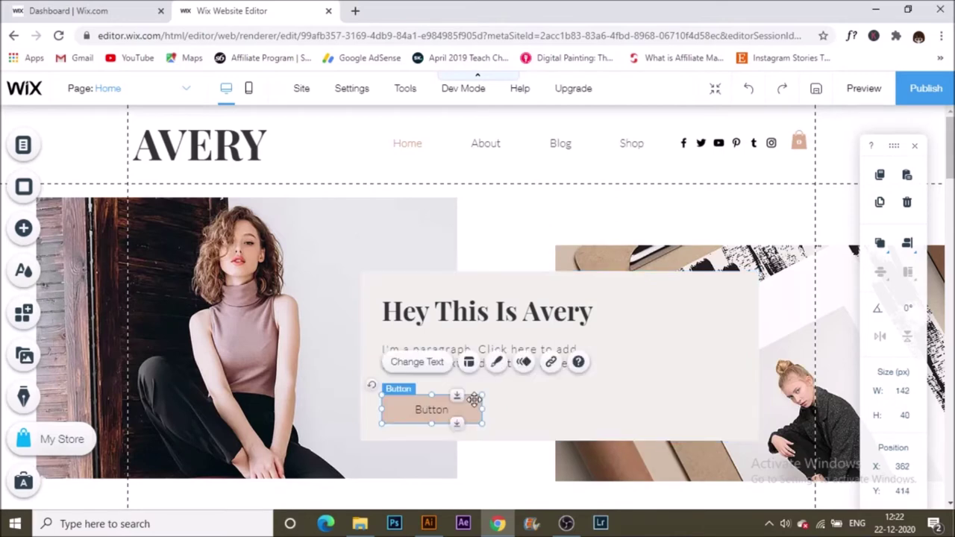
pyautogui.click(548, 365)
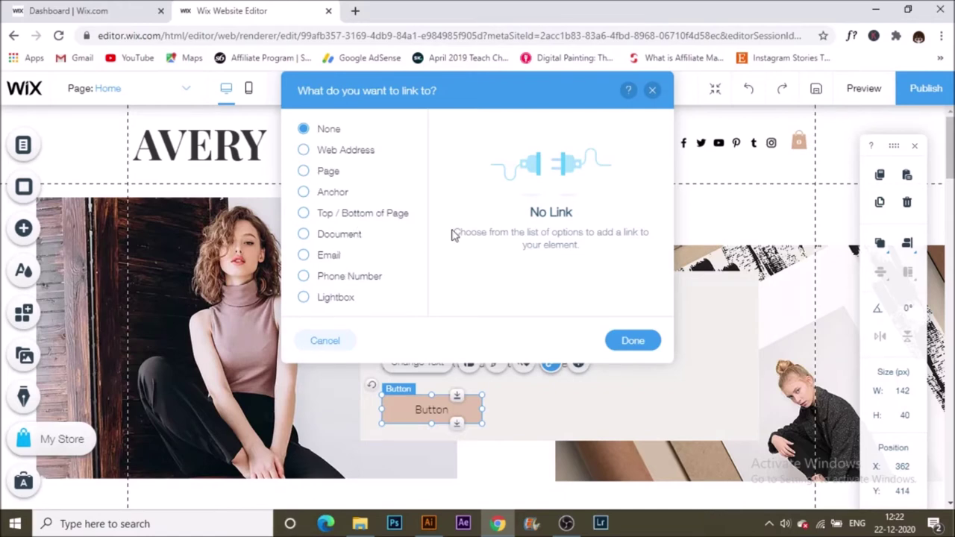
pyautogui.click(630, 340)
pyautogui.click(602, 373)
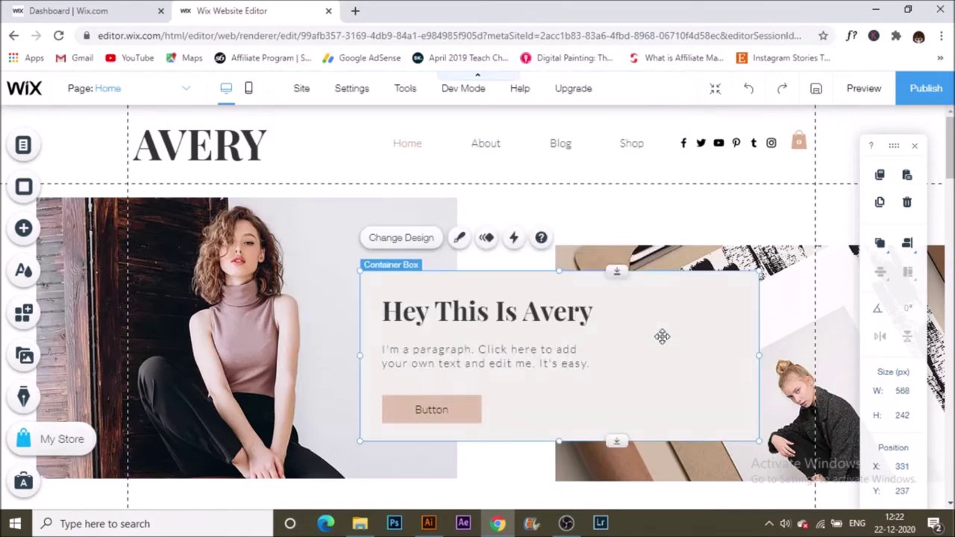
pyautogui.click(460, 238)
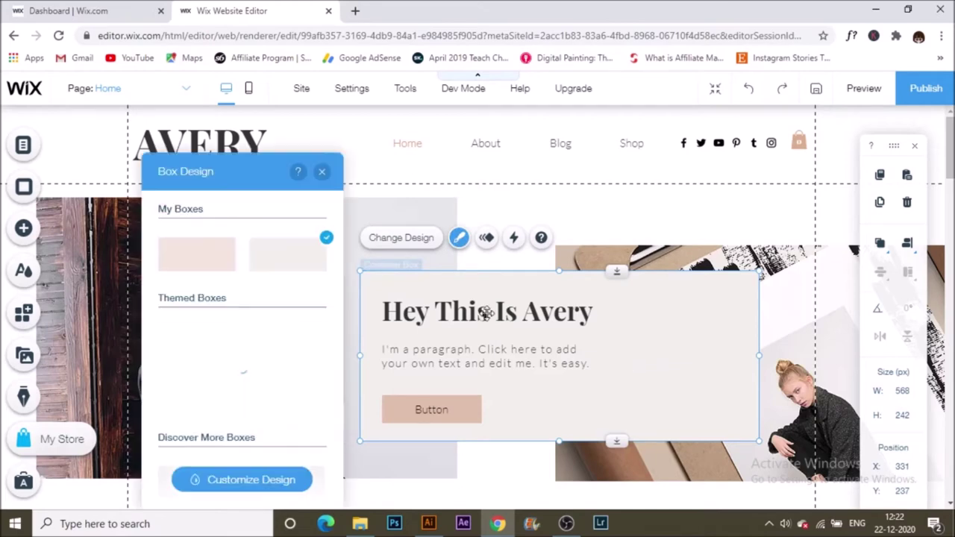
pyautogui.click(275, 484)
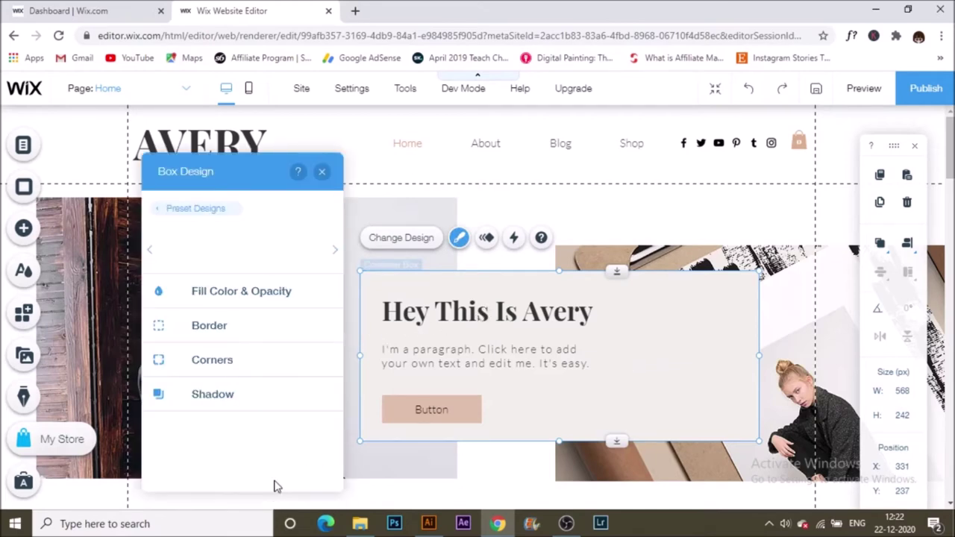
pyautogui.click(261, 302)
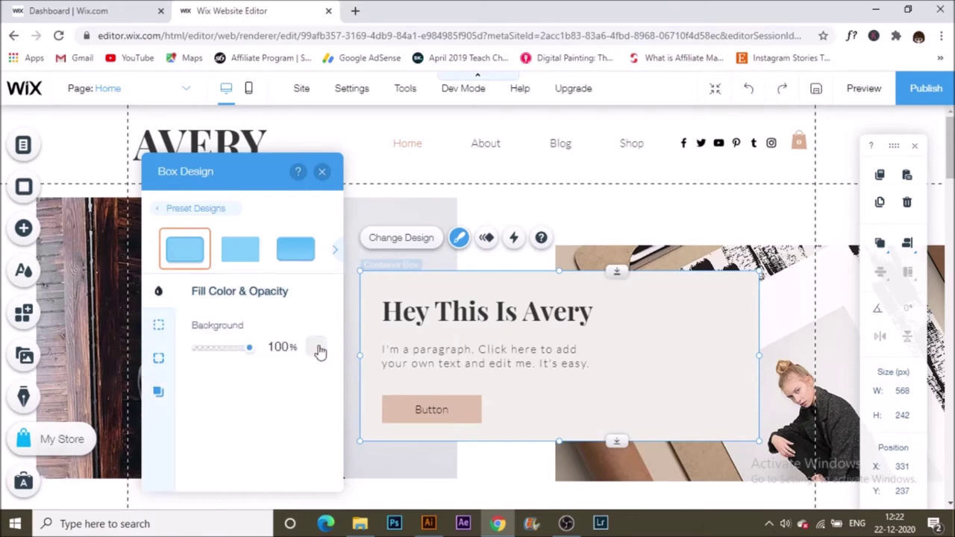
pyautogui.click(319, 349)
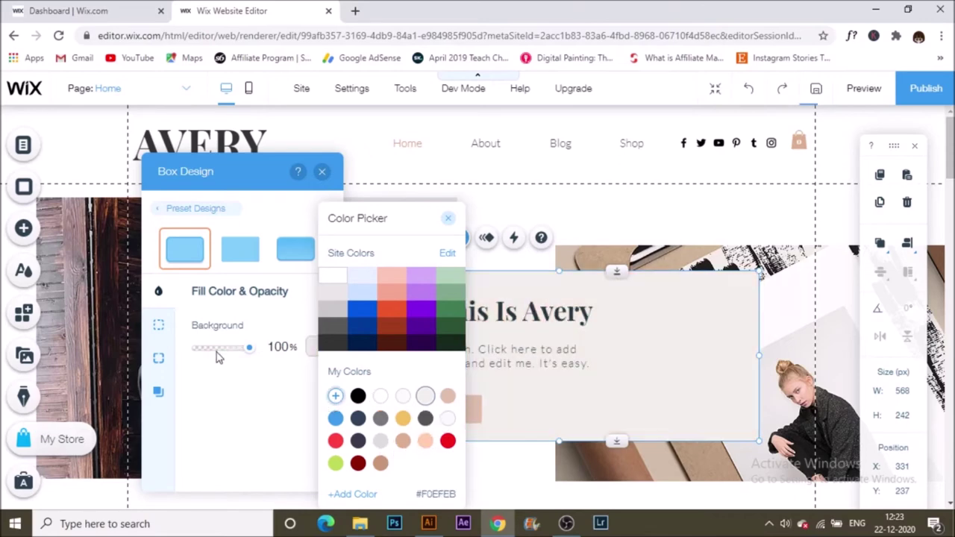
pyautogui.click(159, 395)
pyautogui.click(308, 332)
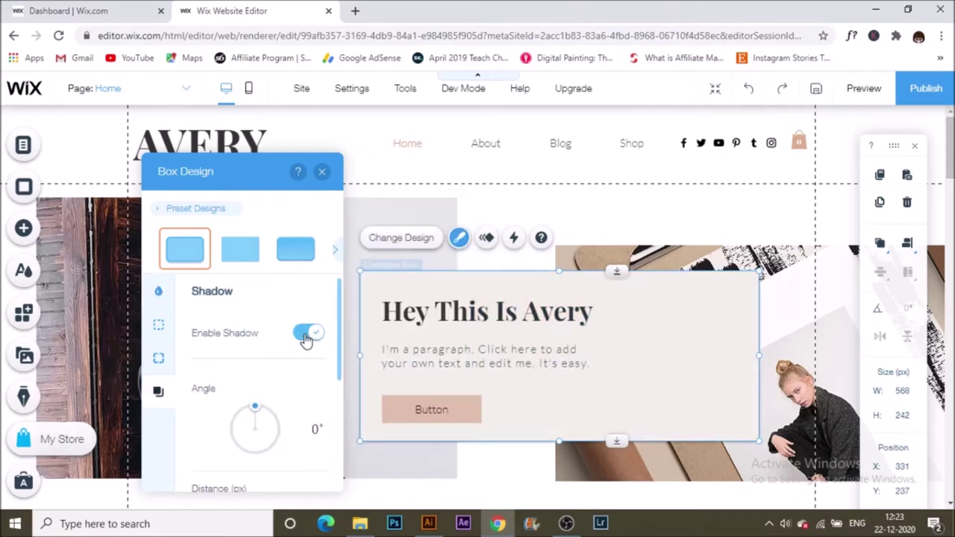
pyautogui.click(308, 332)
pyautogui.click(494, 403)
pyautogui.scroll(-4, 388, 253)
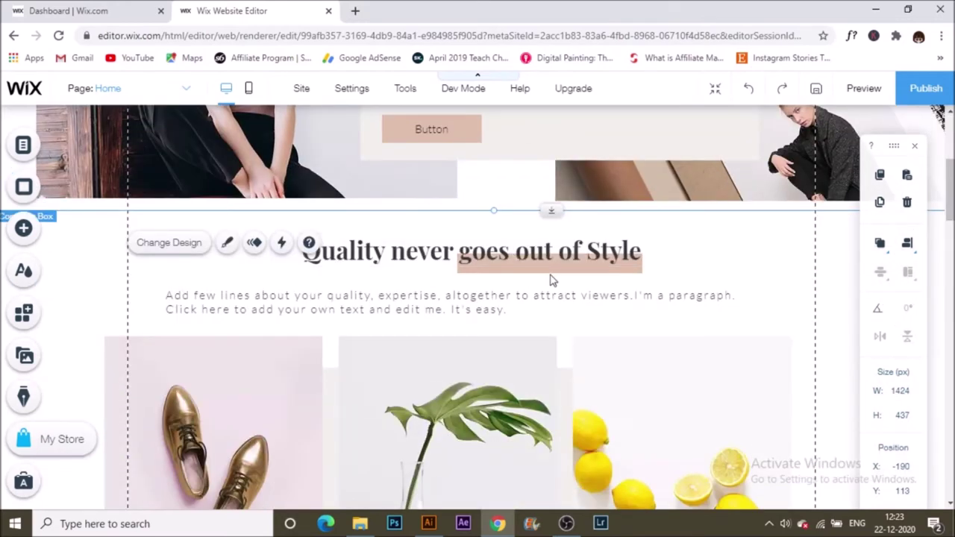
pyautogui.click(569, 279)
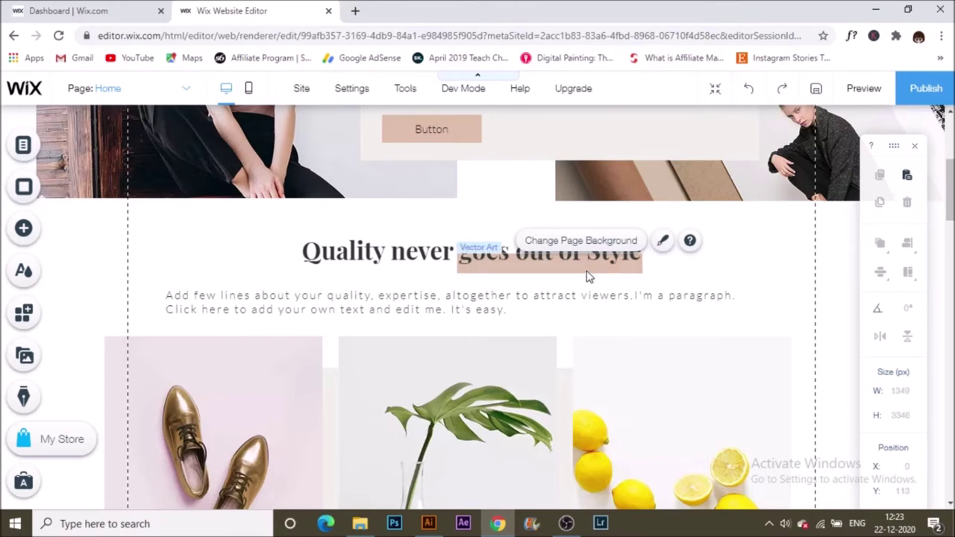
pyautogui.click(513, 273)
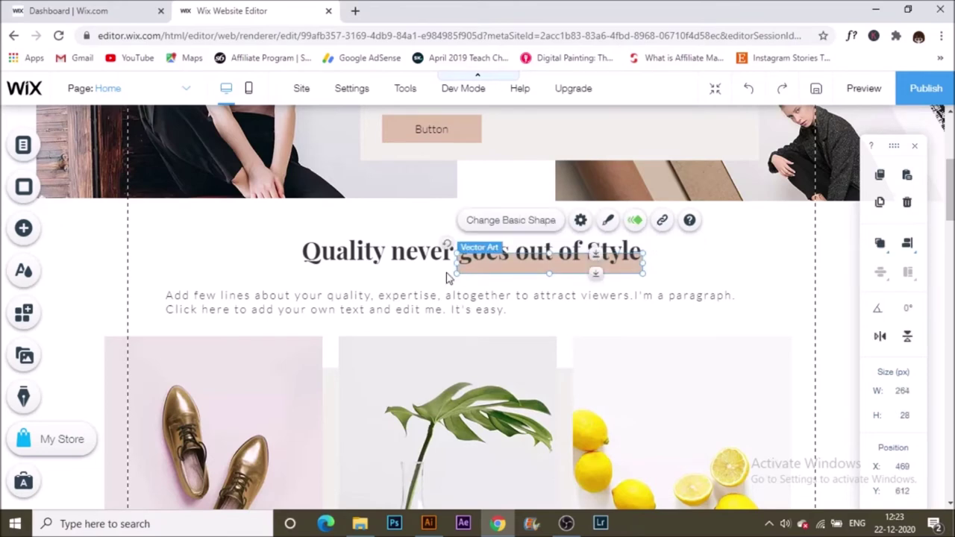
pyautogui.click(409, 251)
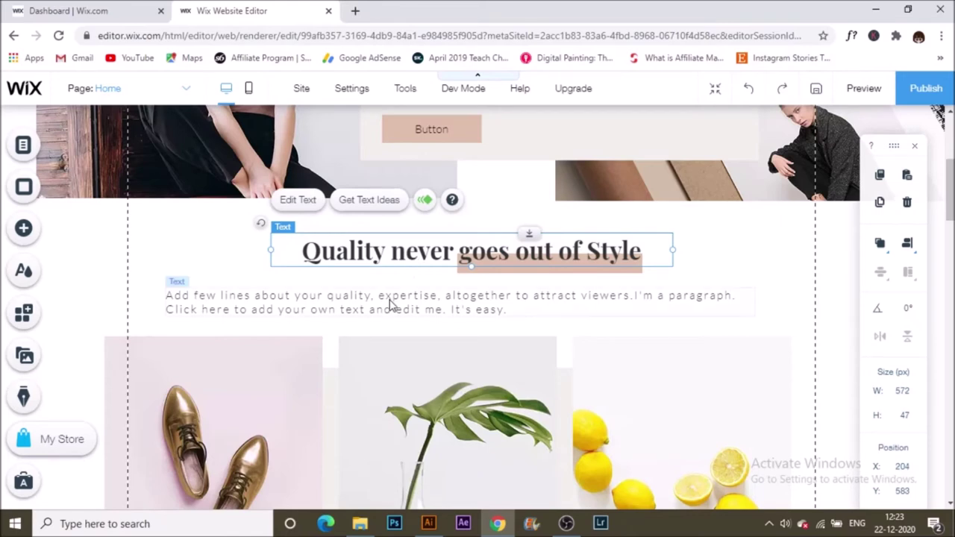
pyautogui.click(464, 308)
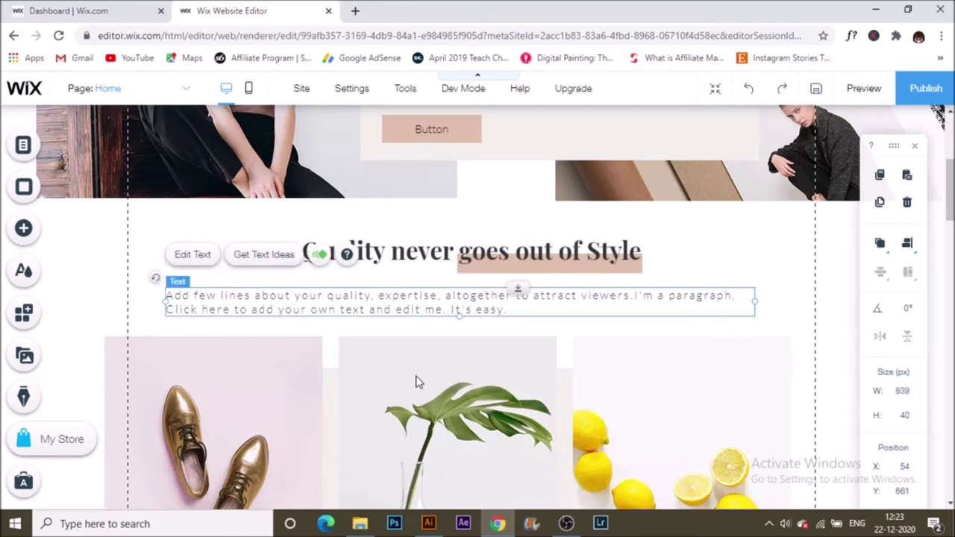
pyautogui.scroll(-1, 430, 399)
pyautogui.scroll(-3, 429, 399)
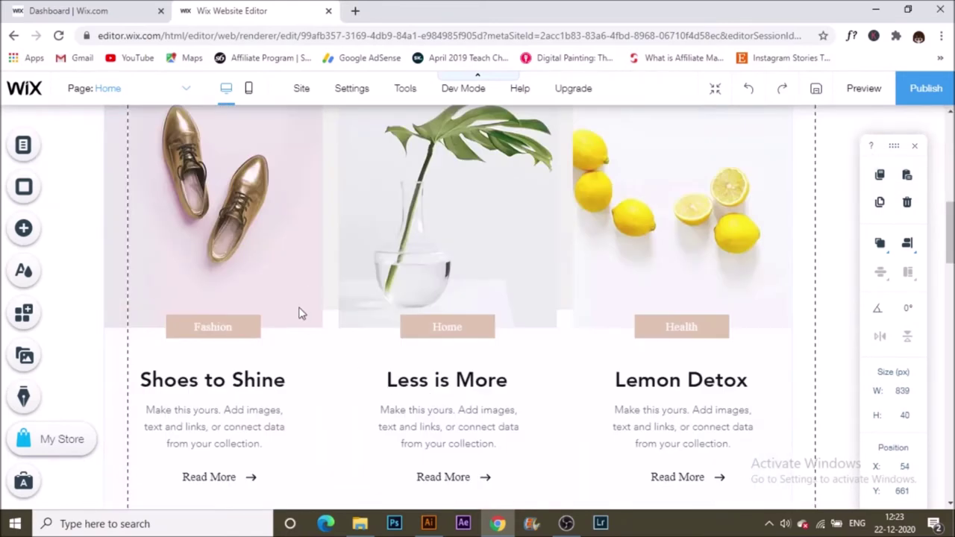
pyautogui.click(209, 272)
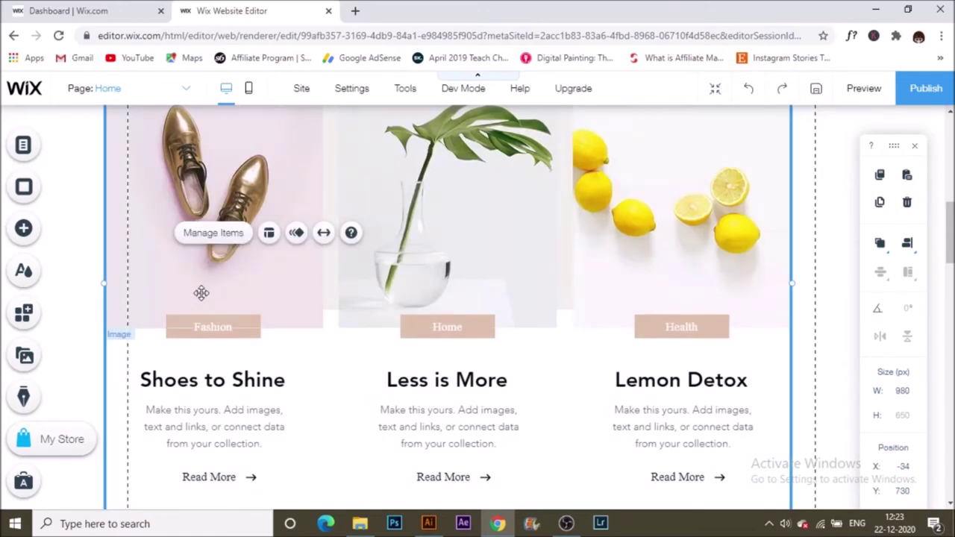
pyautogui.click(202, 293)
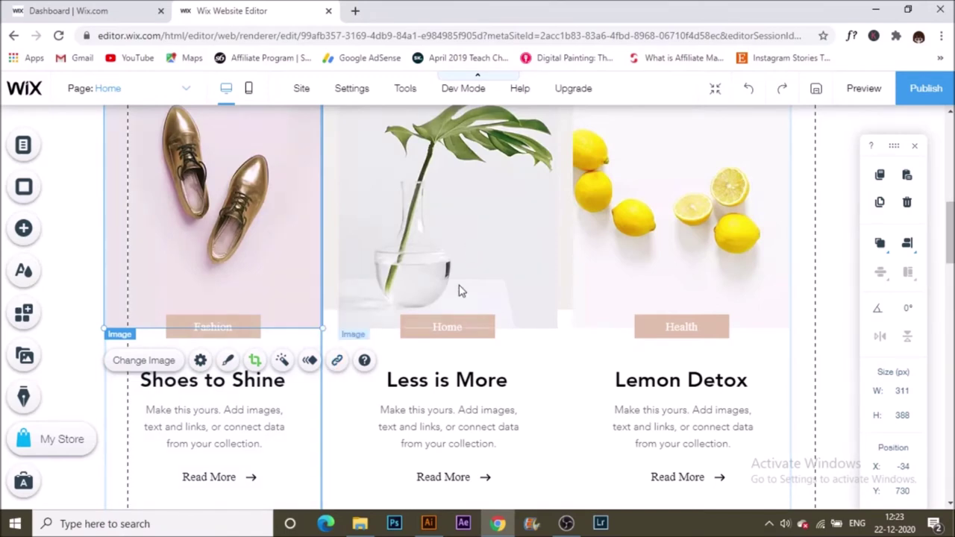
pyautogui.click(324, 358)
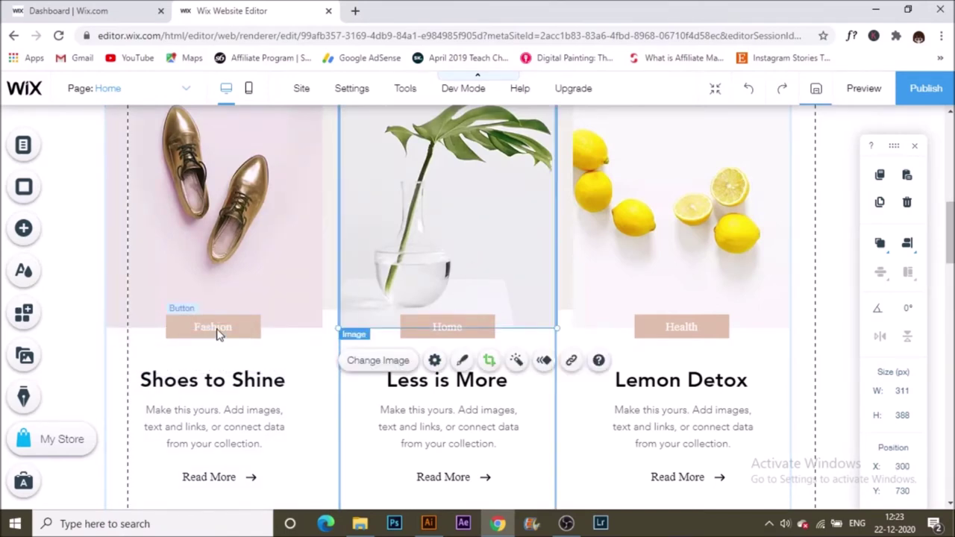
# Set the Fashion button's link to Page > Shop, opening in the current window
pyautogui.click(217, 332)
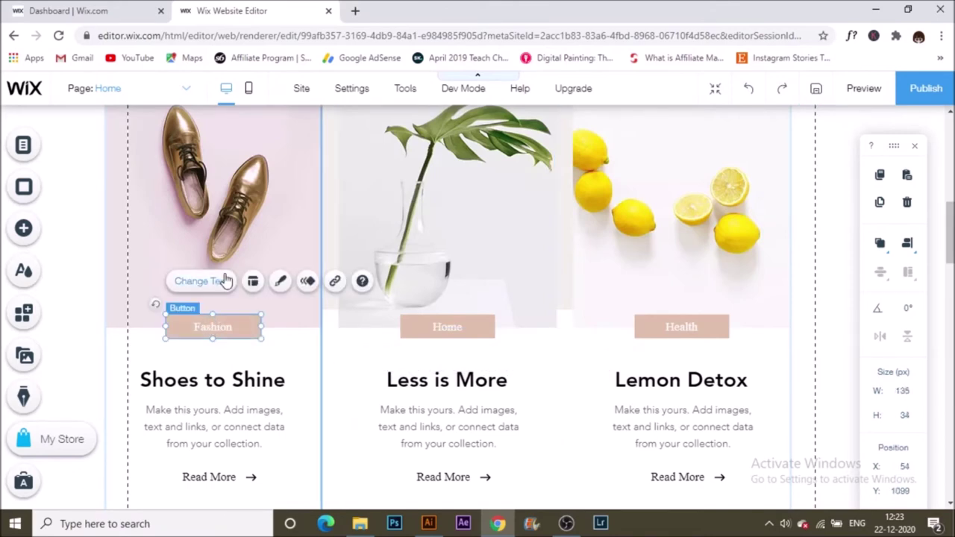
pyautogui.click(225, 279)
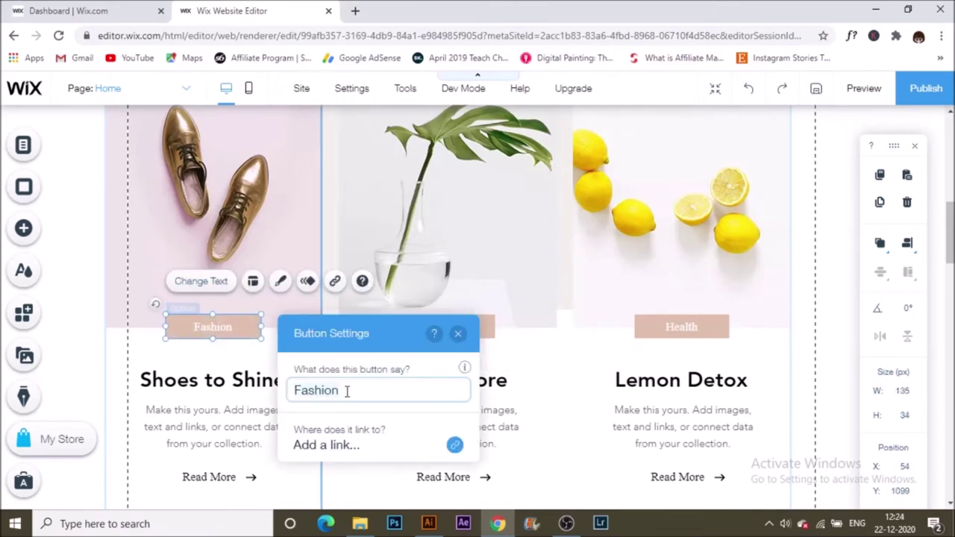
pyautogui.click(454, 446)
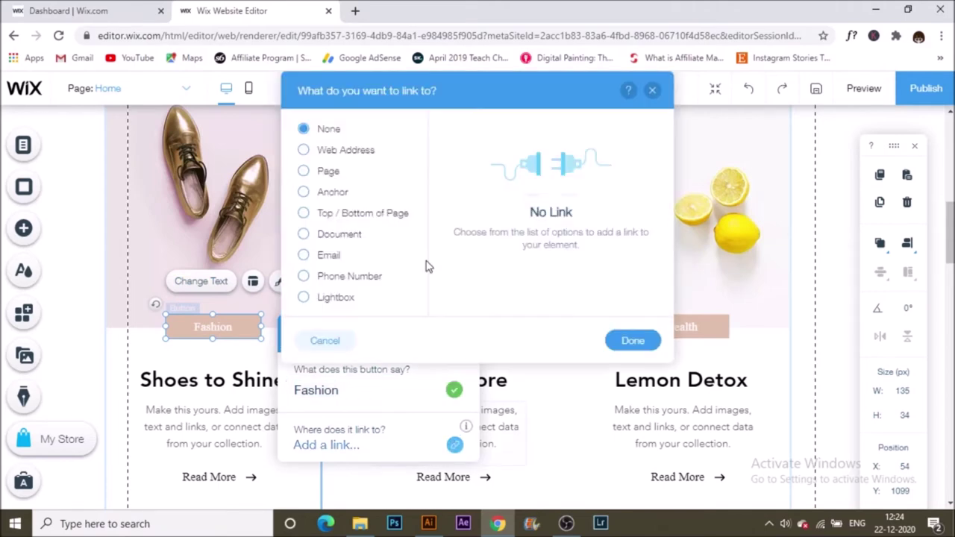
pyautogui.click(328, 170)
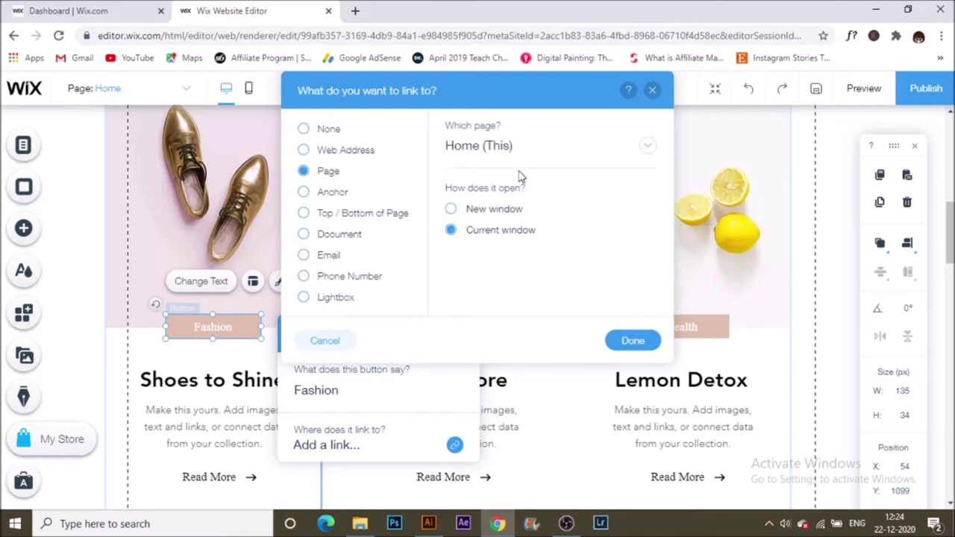
pyautogui.click(544, 159)
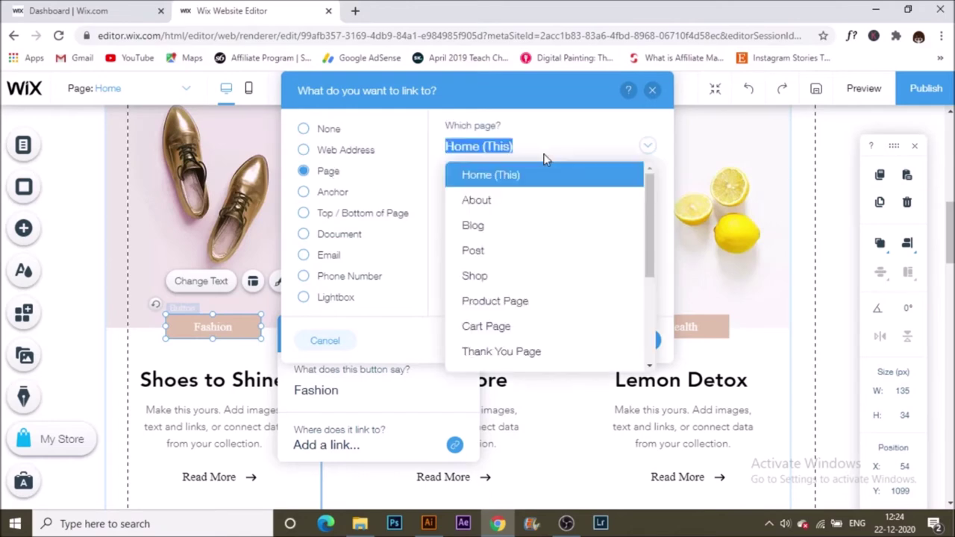
pyautogui.click(520, 251)
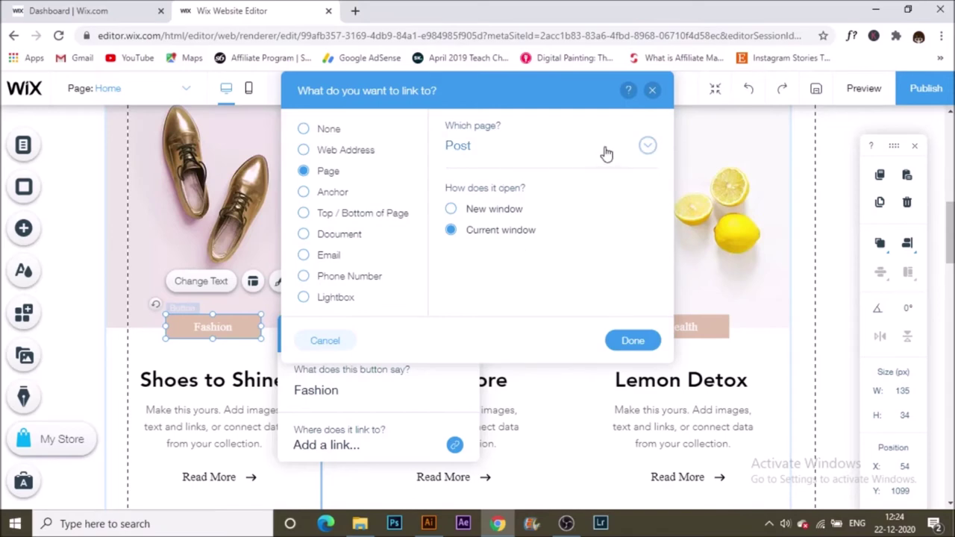
pyautogui.click(641, 145)
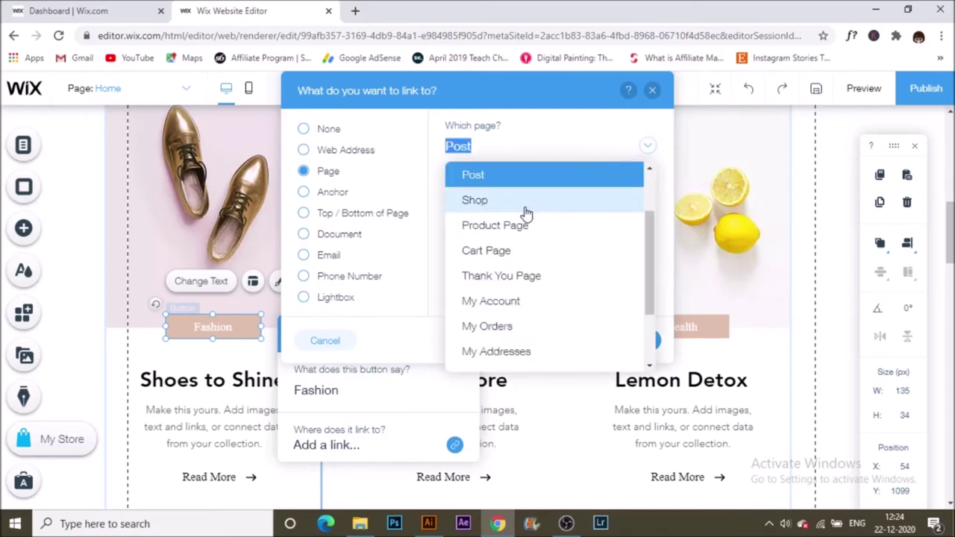
pyautogui.click(525, 207)
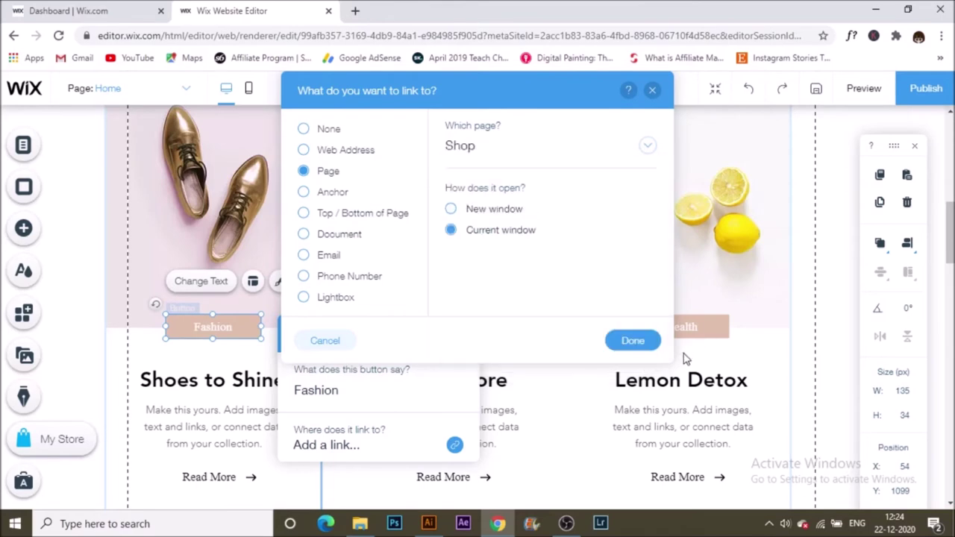
pyautogui.click(633, 341)
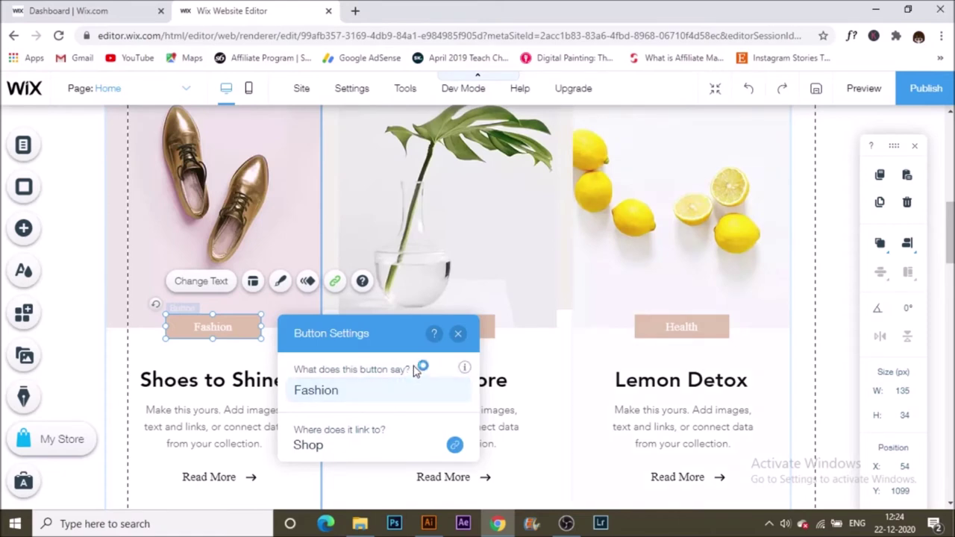
pyautogui.click(457, 335)
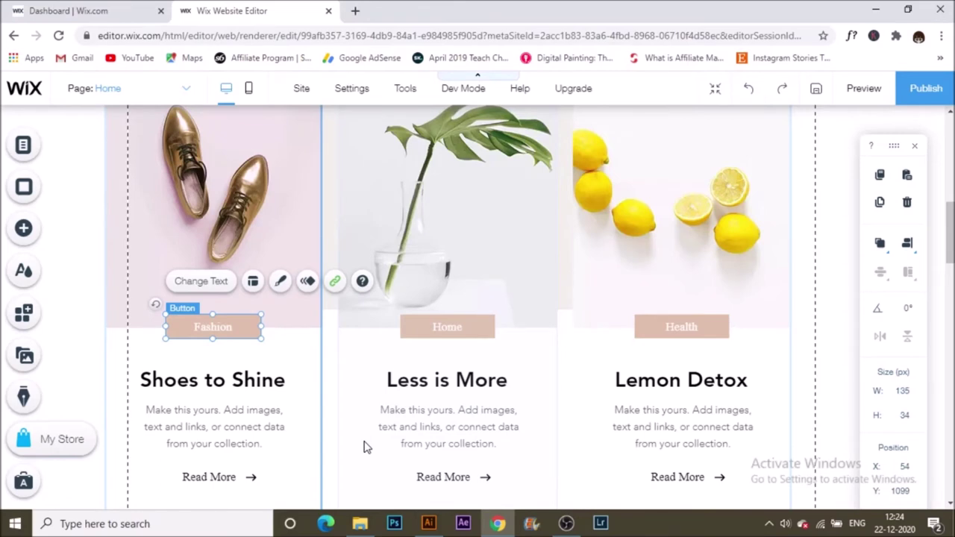
pyautogui.click(218, 384)
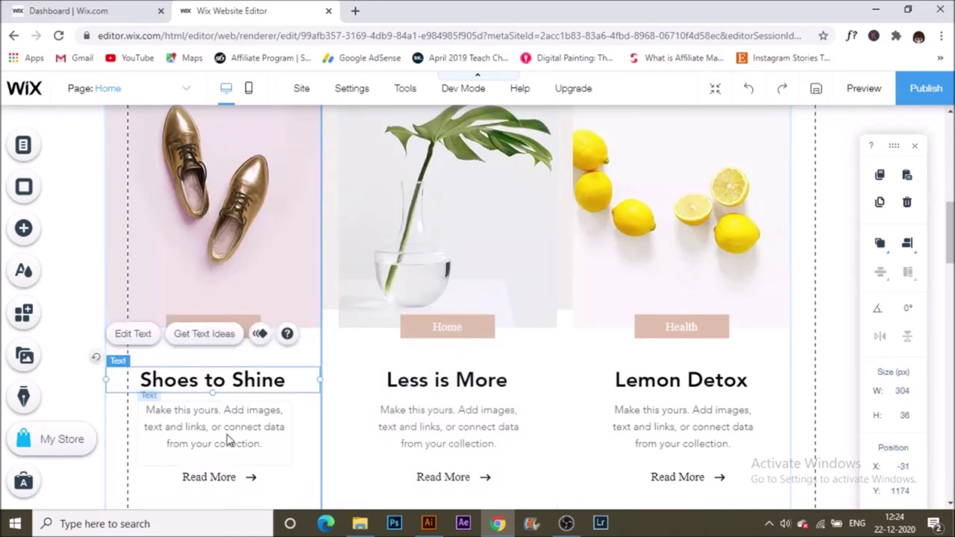
pyautogui.click(244, 429)
pyautogui.scroll(-3, 246, 427)
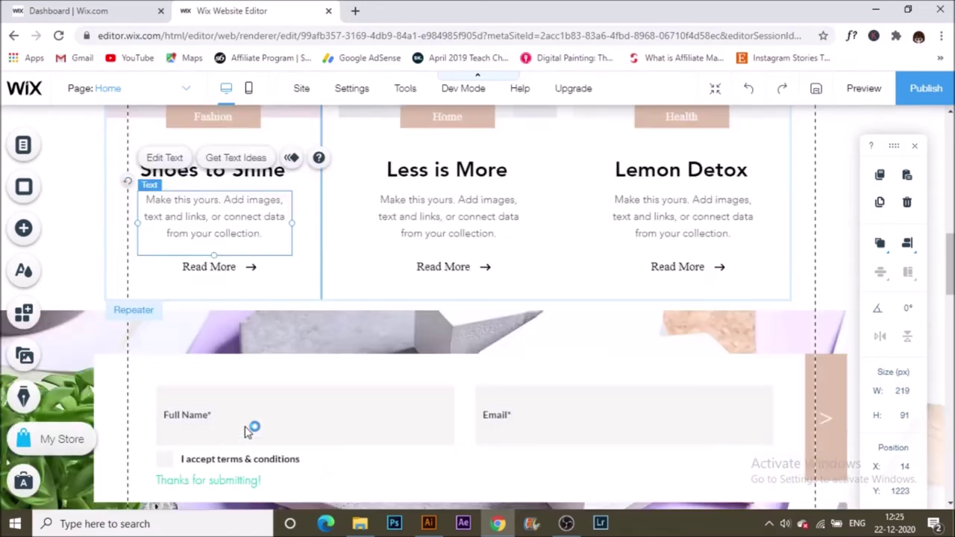
pyautogui.click(209, 397)
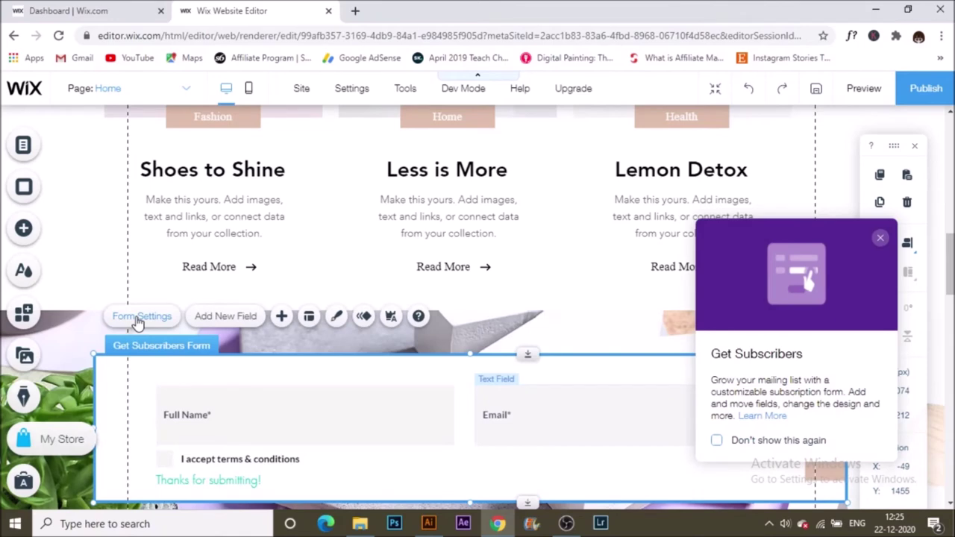
pyautogui.click(139, 319)
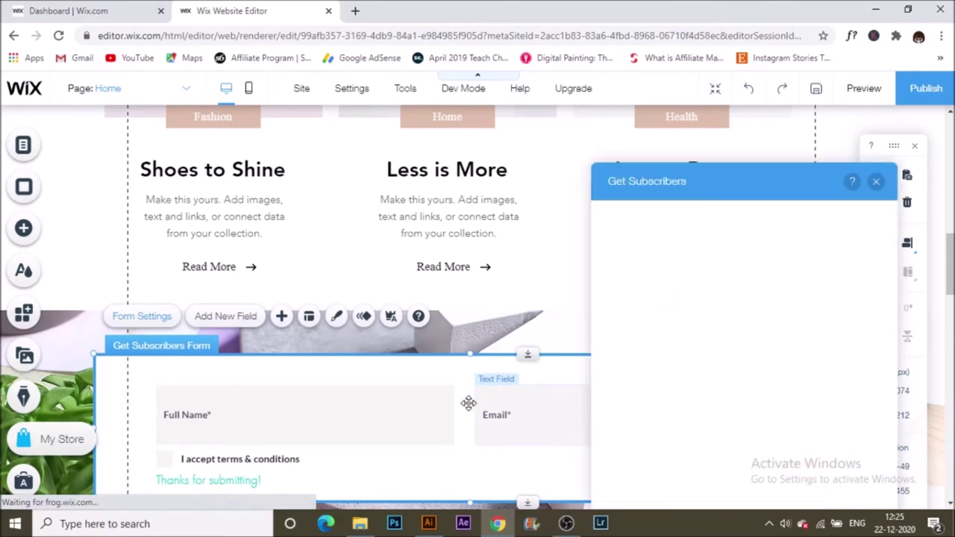
pyautogui.click(468, 404)
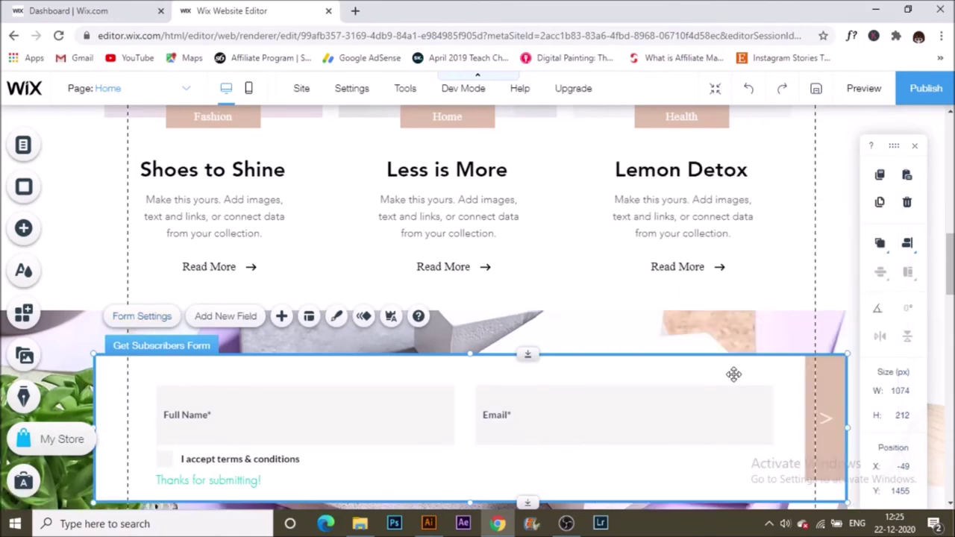
pyautogui.click(147, 317)
pyautogui.click(636, 248)
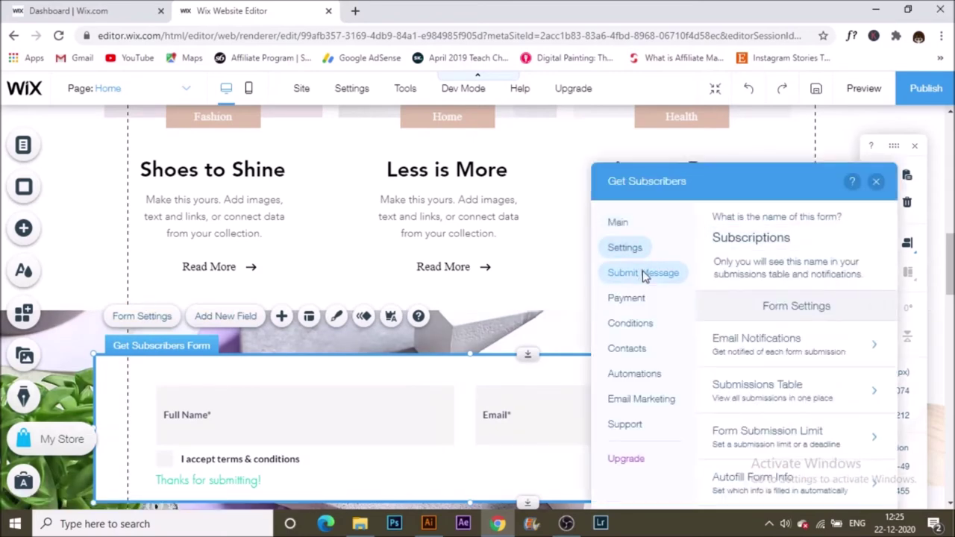
pyautogui.click(643, 274)
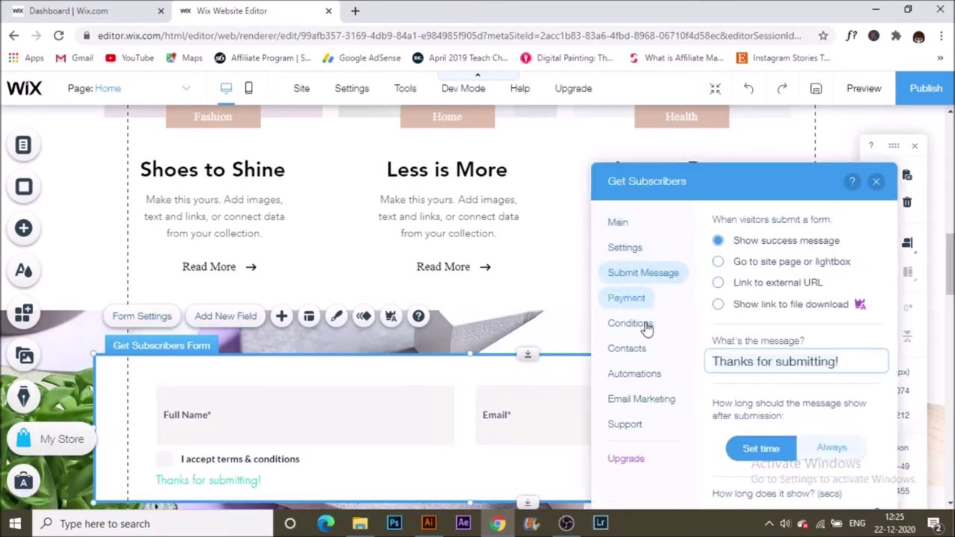
pyautogui.click(877, 183)
pyautogui.click(492, 339)
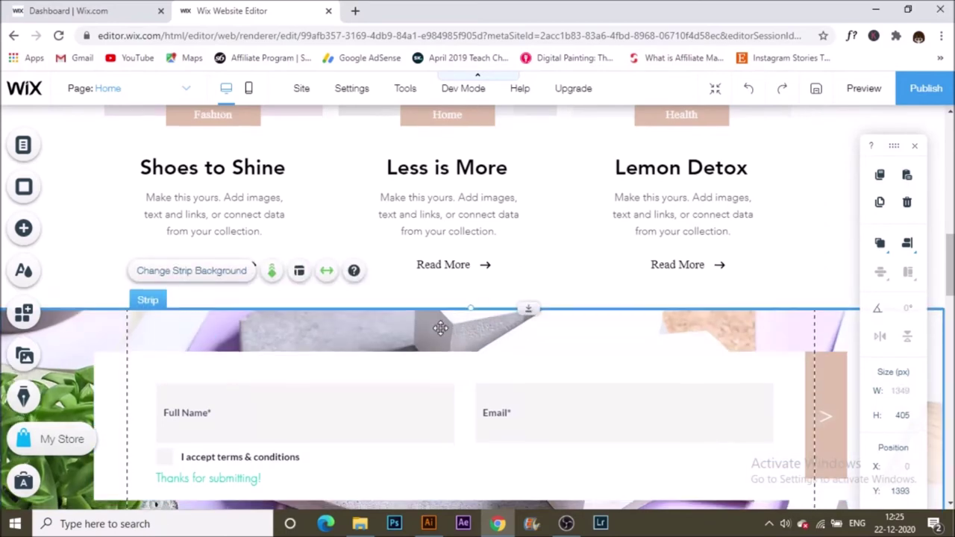
pyautogui.scroll(5, 440, 328)
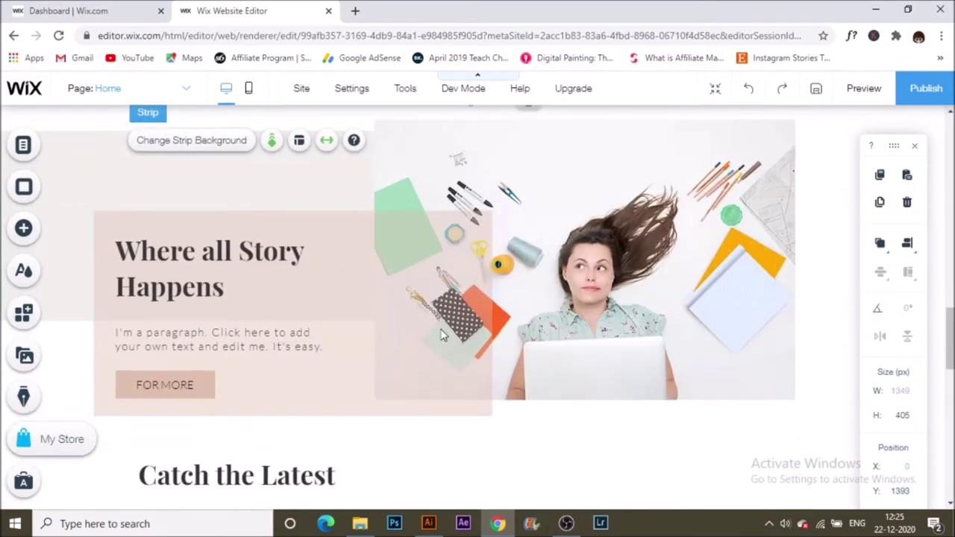
pyautogui.click(200, 255)
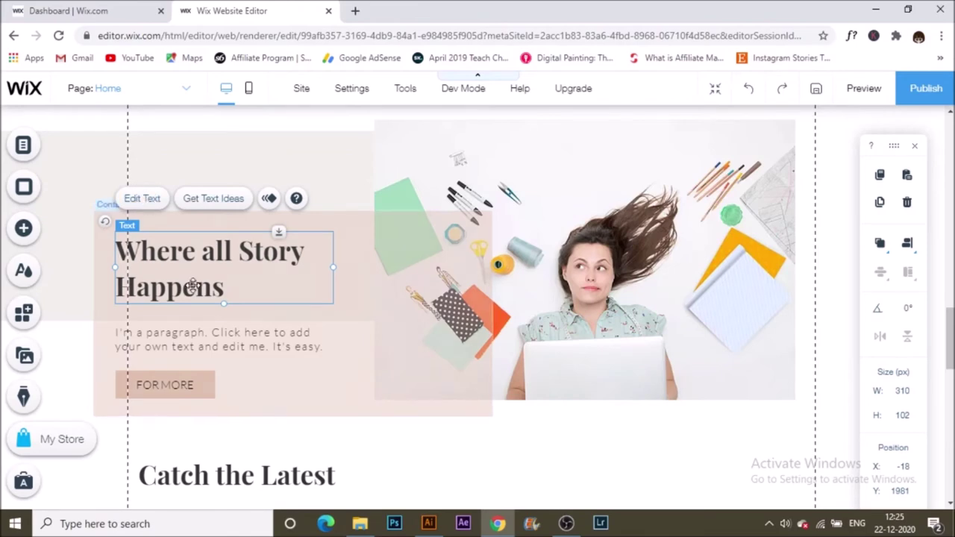
pyautogui.click(194, 386)
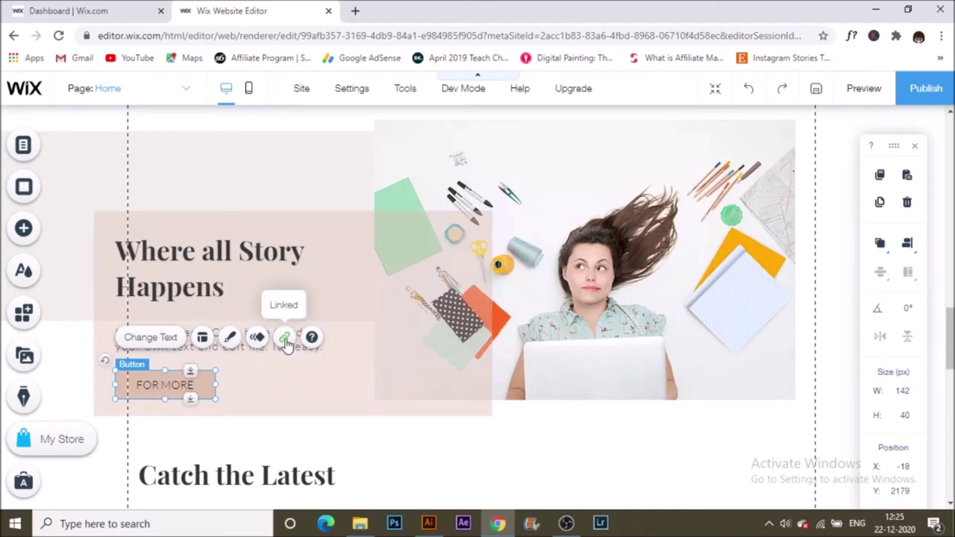
pyautogui.click(284, 337)
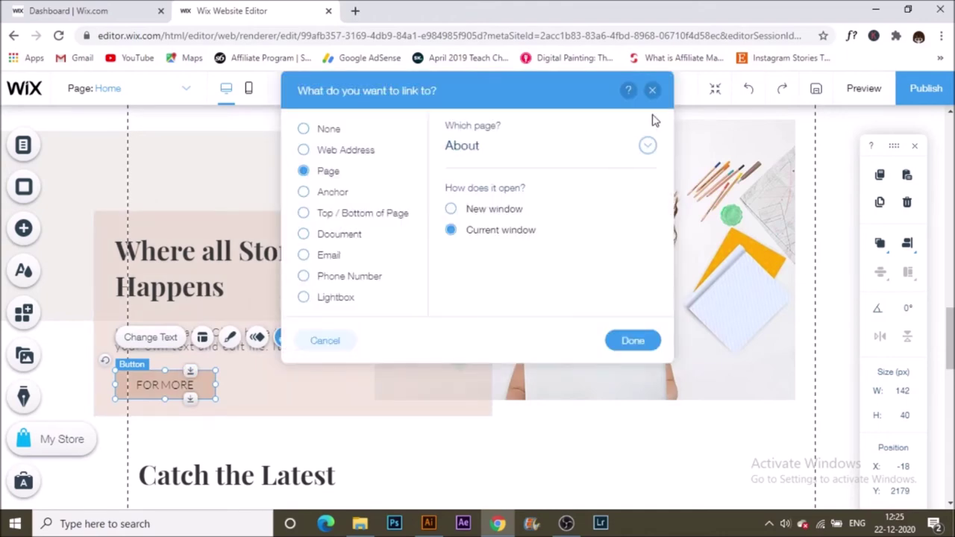
pyautogui.click(652, 90)
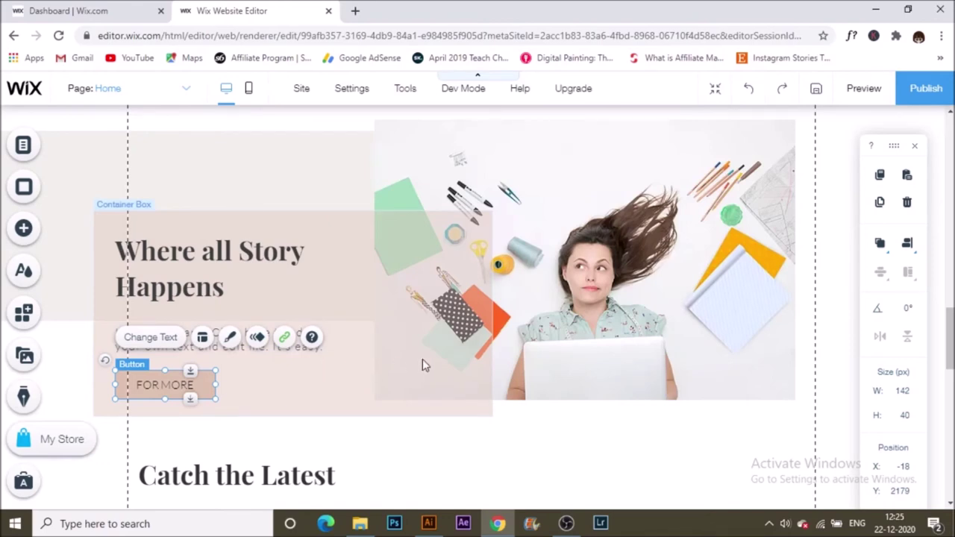
pyautogui.scroll(-1, 334, 386)
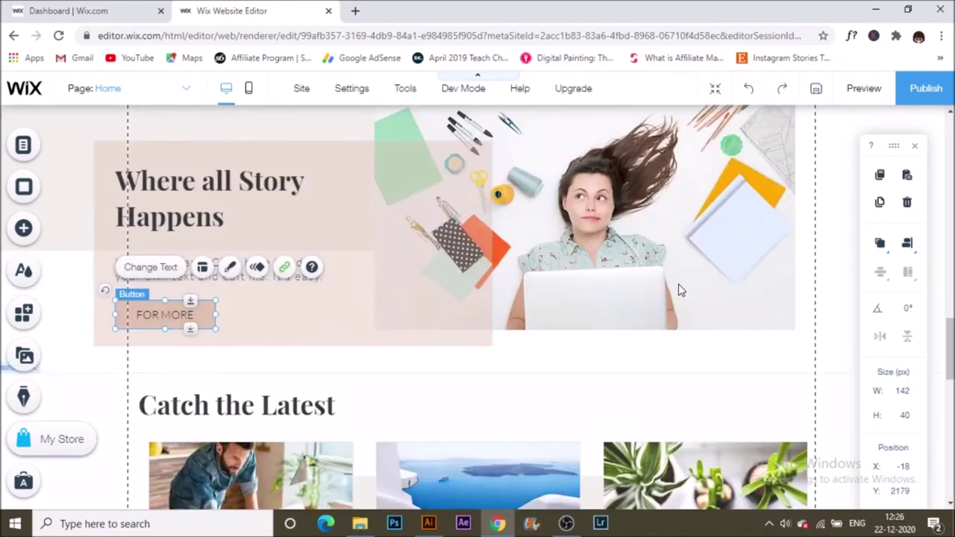
# Scroll to the Lets Connect section and inspect the Instagram Feed settings without changes
pyautogui.scroll(-2, 455, 370)
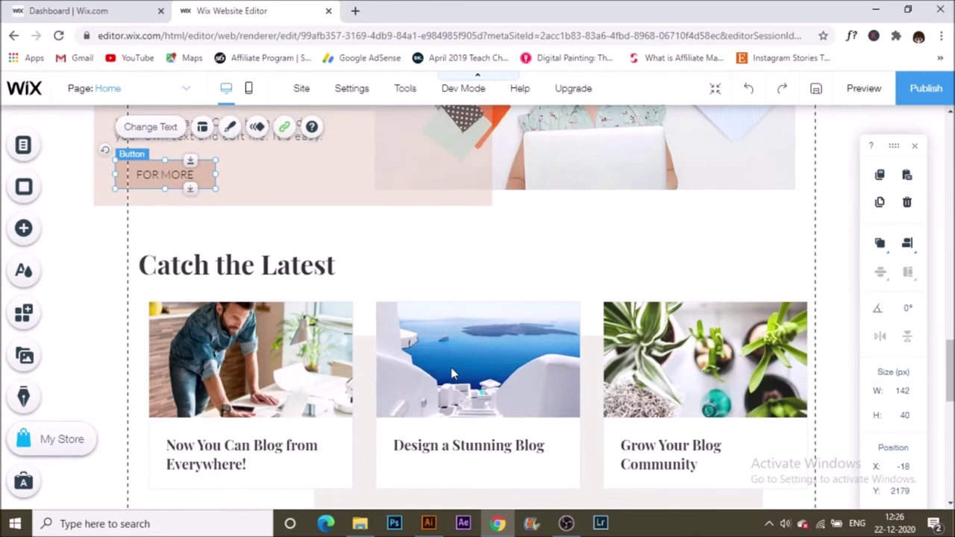
pyautogui.scroll(-1, 450, 368)
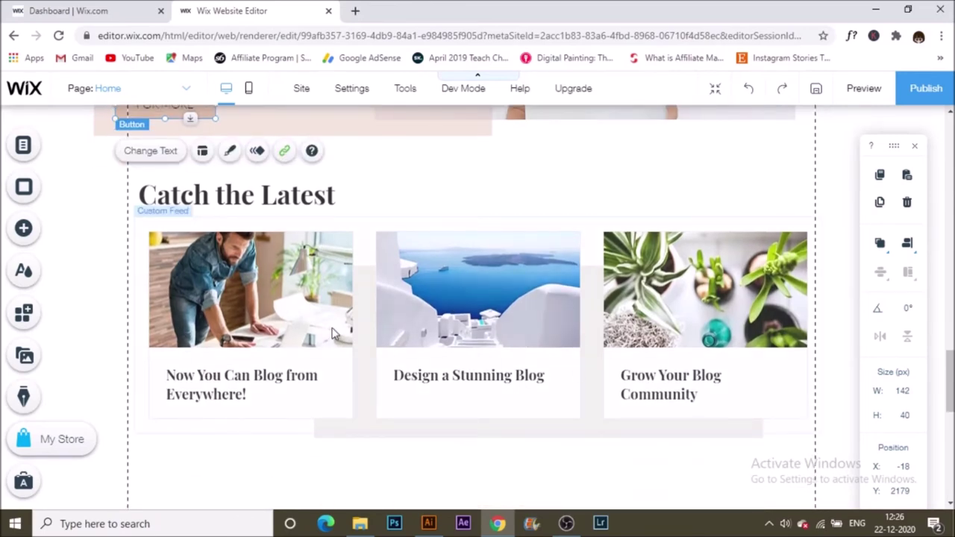
pyautogui.scroll(-5, 298, 332)
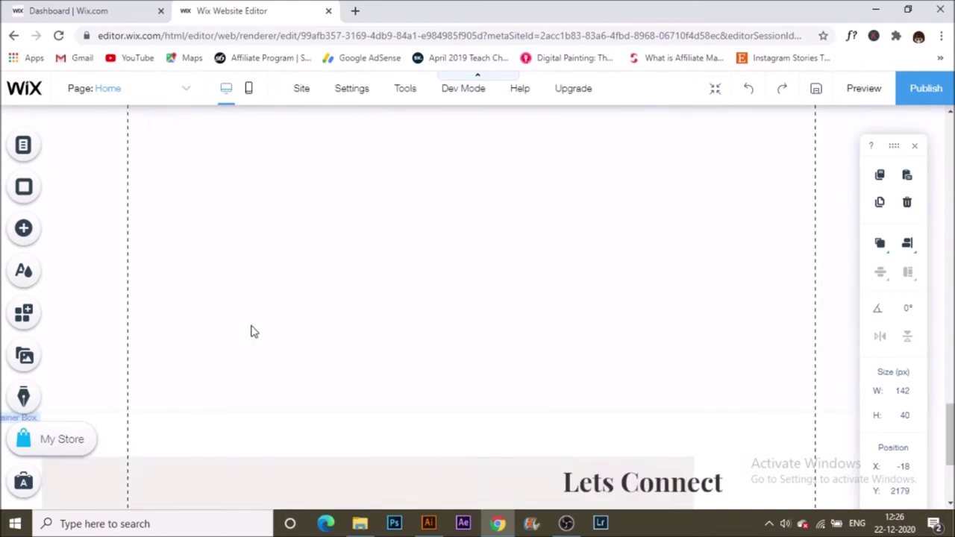
pyautogui.click(477, 448)
pyautogui.scroll(-3, 492, 358)
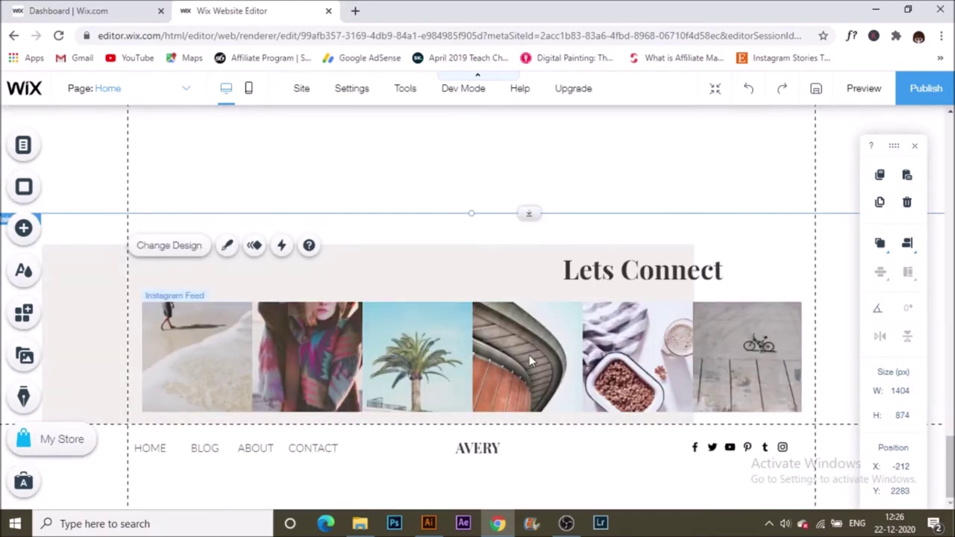
pyautogui.click(530, 354)
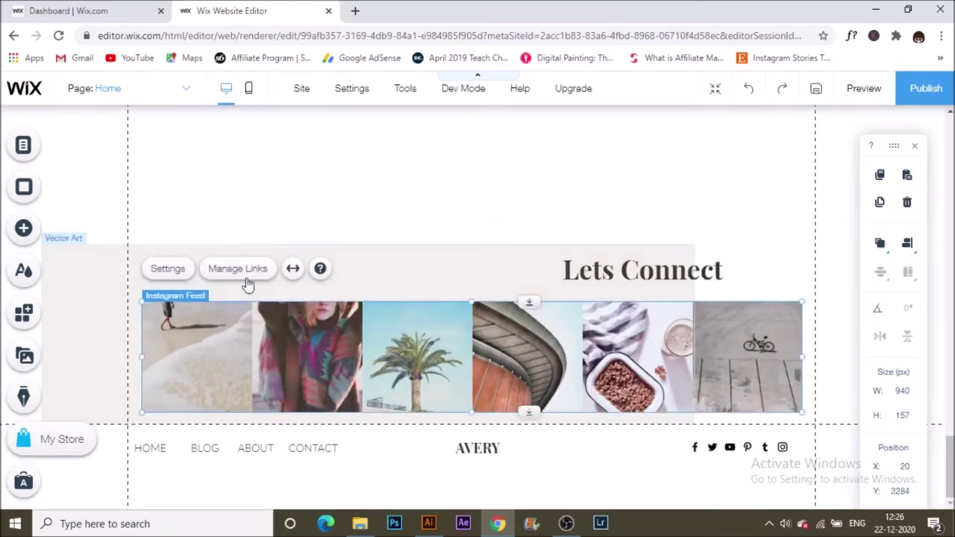
pyautogui.click(168, 270)
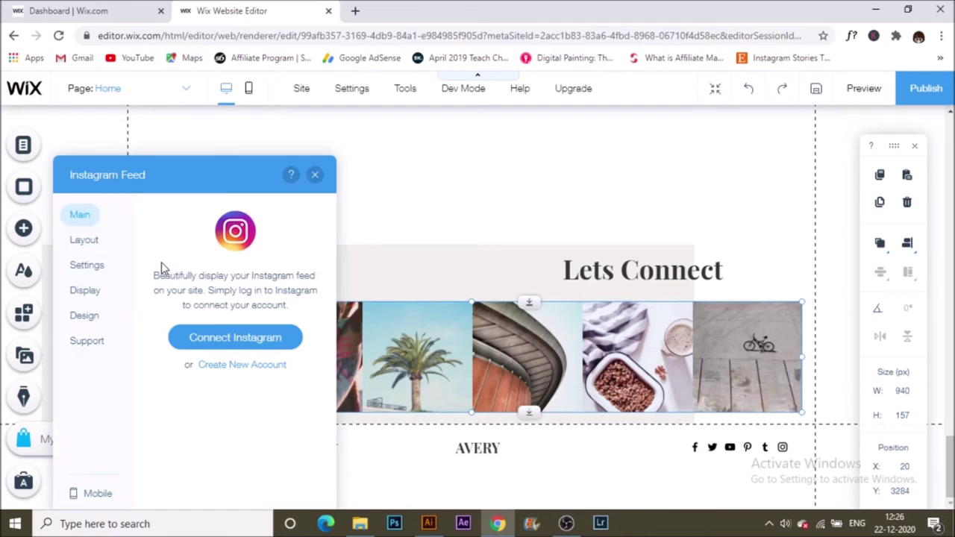
pyautogui.click(315, 176)
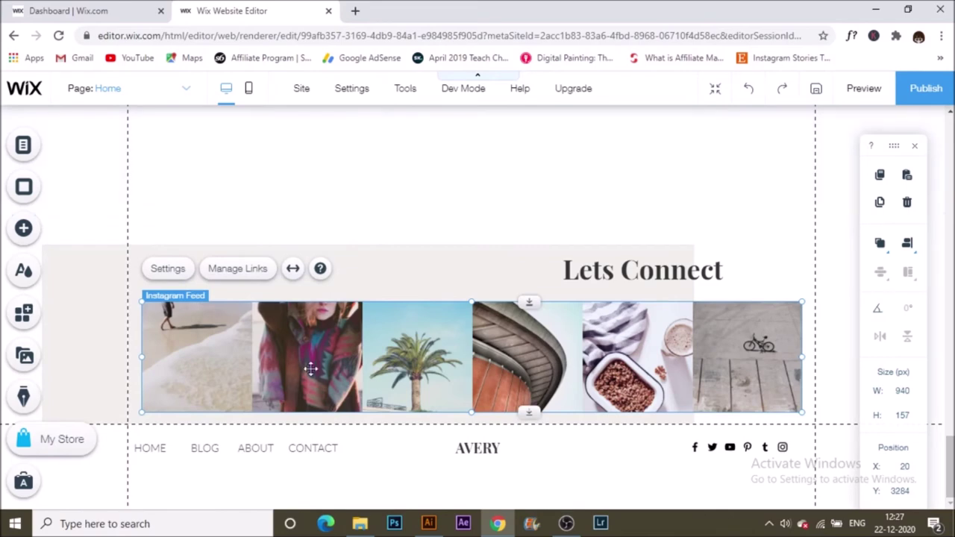
# Inspect the footer HOME text and social bar, then return to the top and list the site pages
pyautogui.click(150, 447)
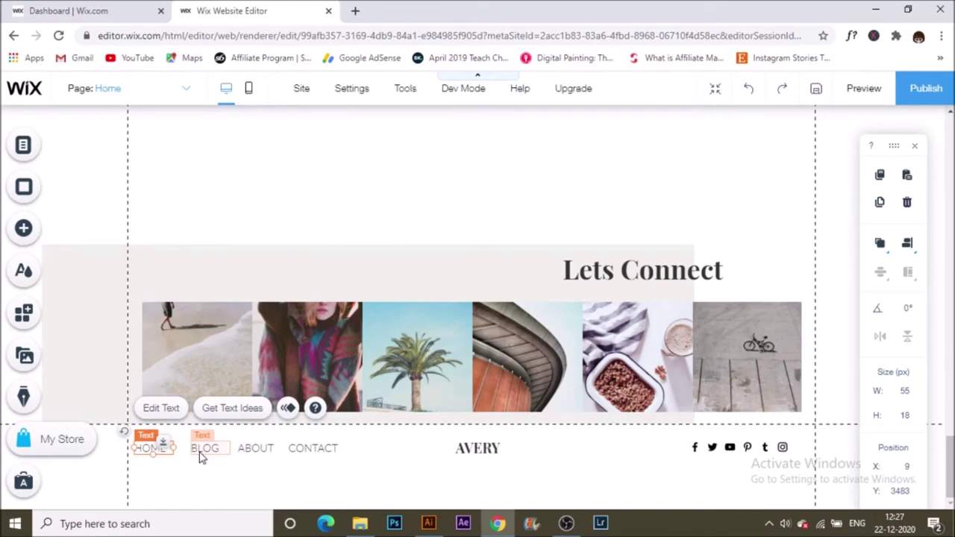
pyautogui.doubleClick(150, 447)
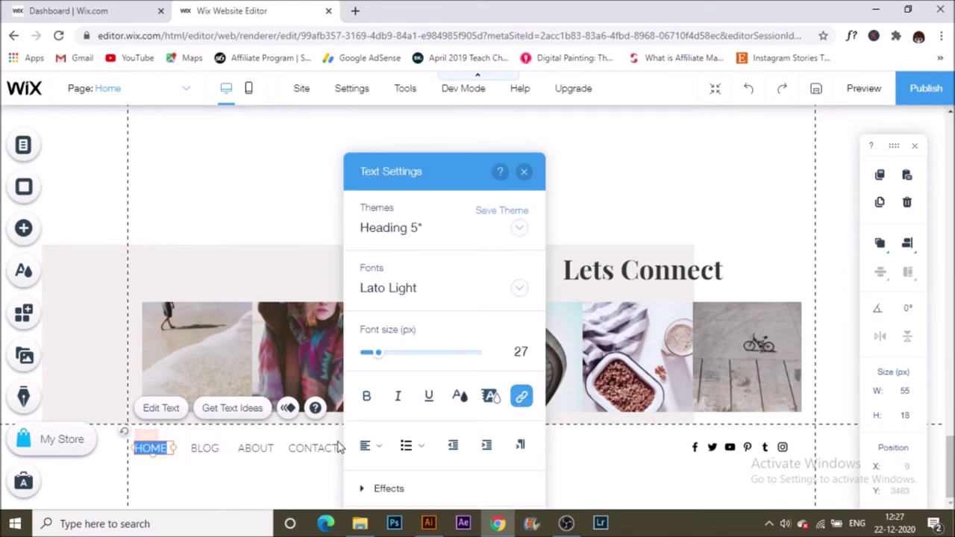
pyautogui.click(741, 466)
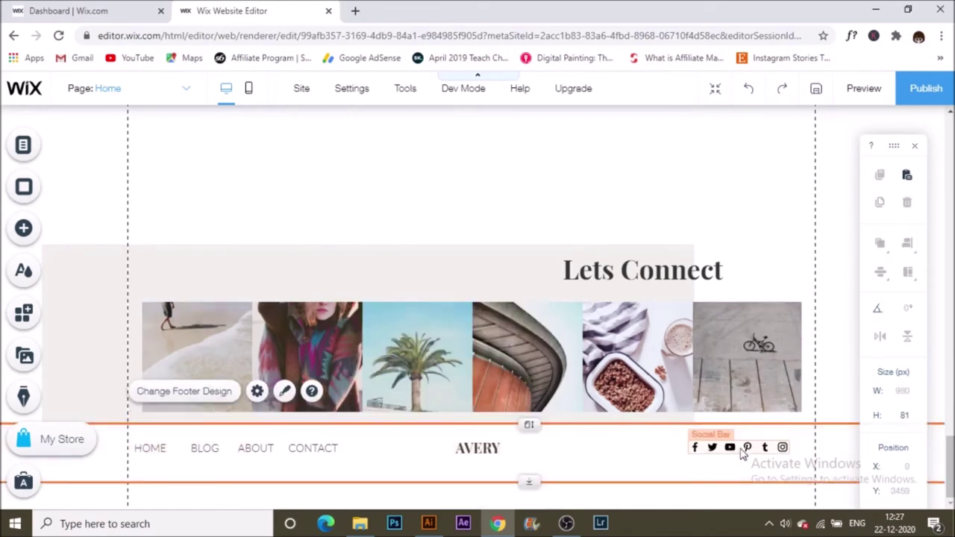
pyautogui.click(746, 447)
pyautogui.scroll(5, 530, 437)
pyautogui.scroll(5, 529, 438)
pyautogui.scroll(3, 530, 439)
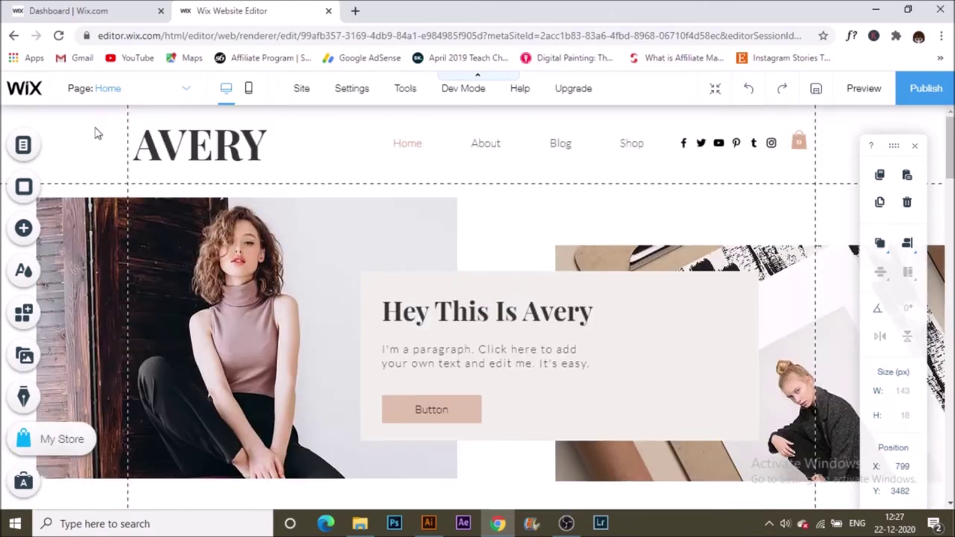
pyautogui.click(150, 89)
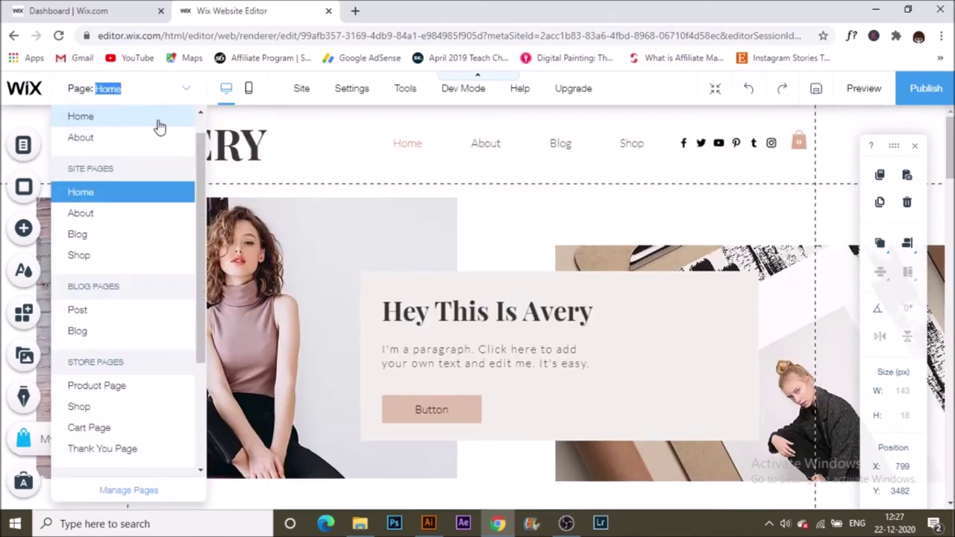
# Switch the editor to the About page and scroll through it to the footer and back up
pyautogui.click(127, 213)
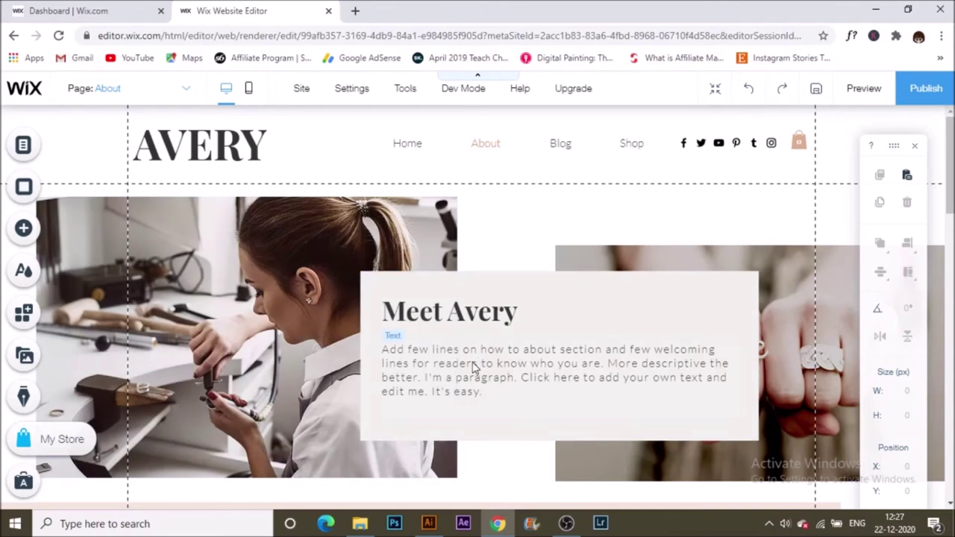
pyautogui.scroll(-1, 472, 367)
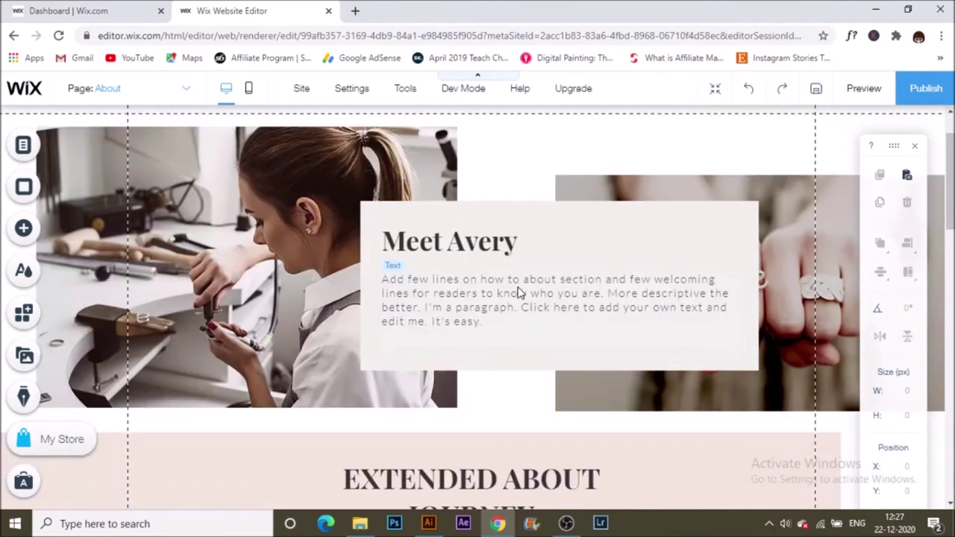
pyautogui.scroll(-2, 512, 309)
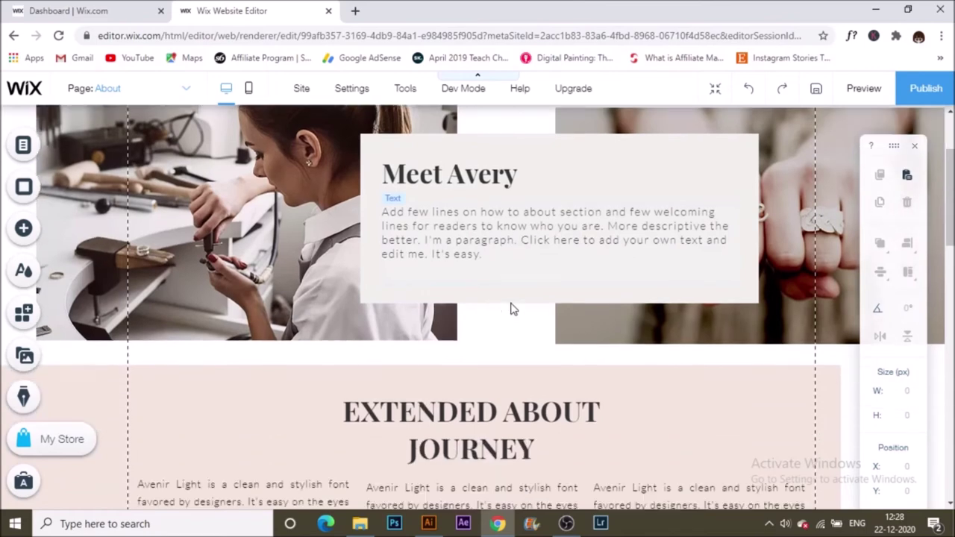
pyautogui.scroll(-2, 512, 309)
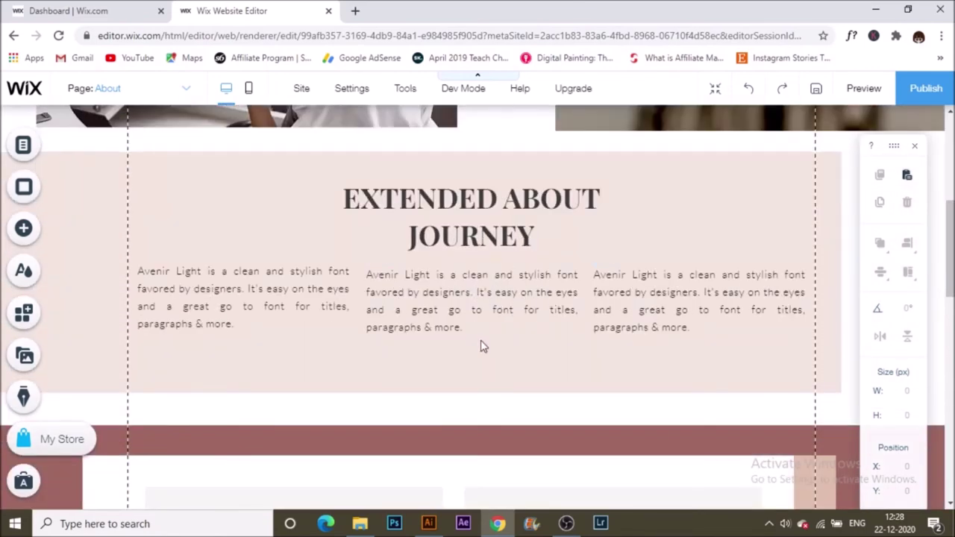
pyautogui.scroll(-3, 481, 344)
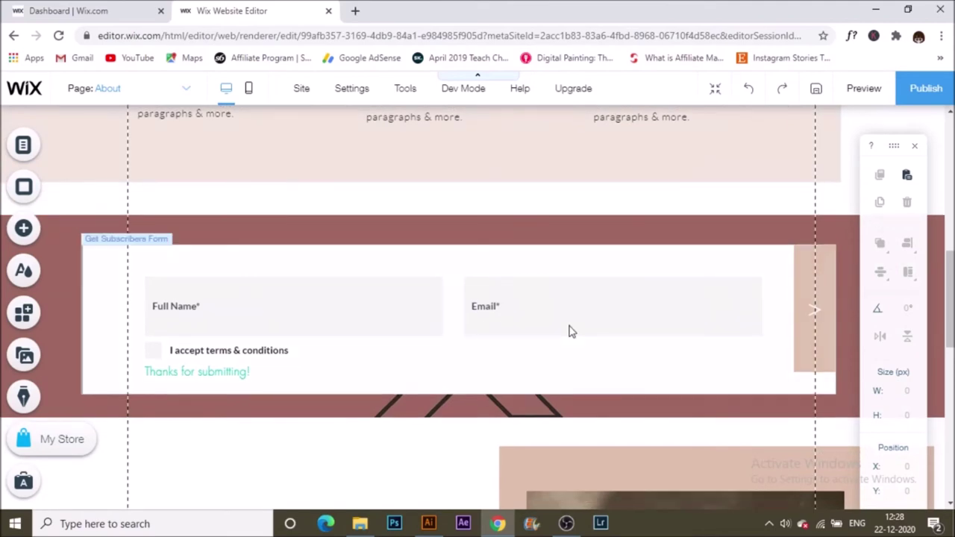
pyautogui.scroll(-2, 515, 348)
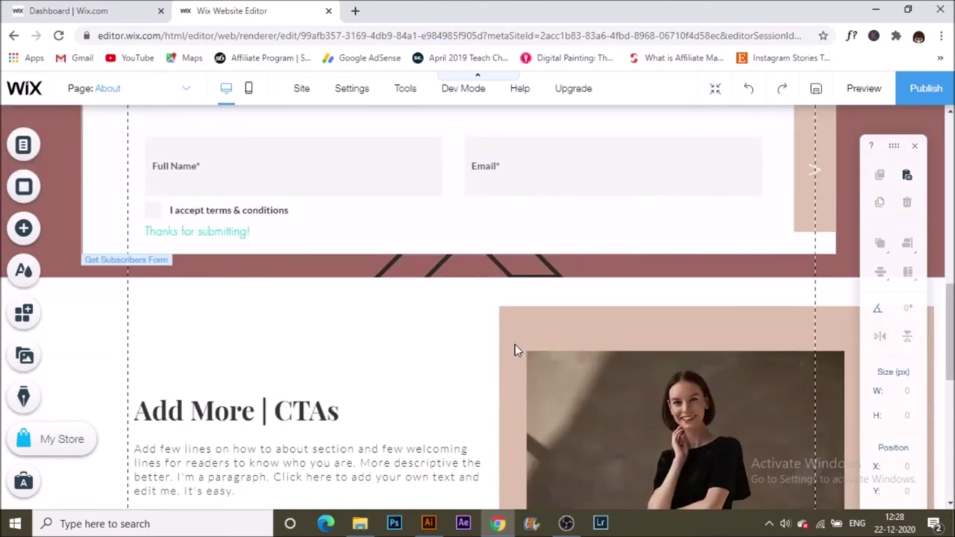
pyautogui.scroll(-2, 515, 347)
pyautogui.scroll(-2, 515, 347)
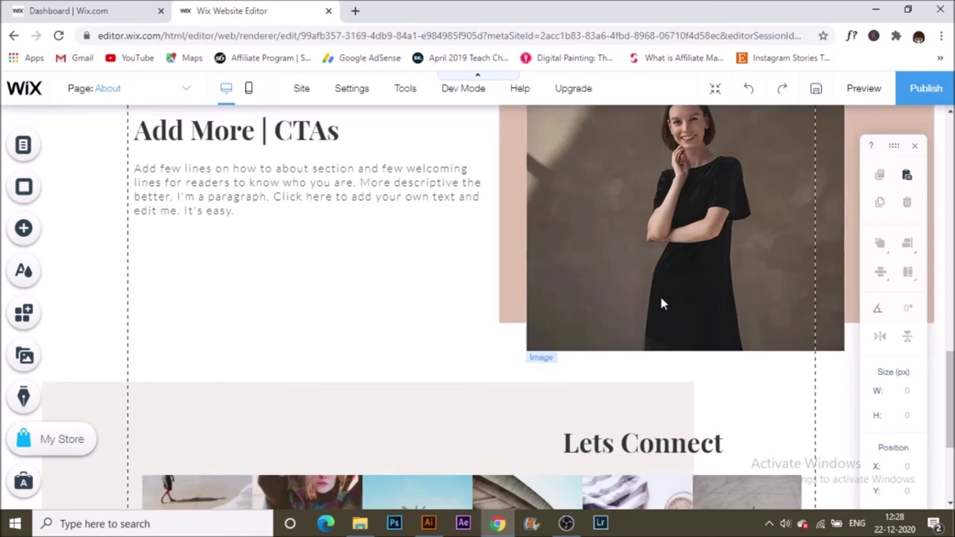
pyautogui.scroll(-3, 655, 364)
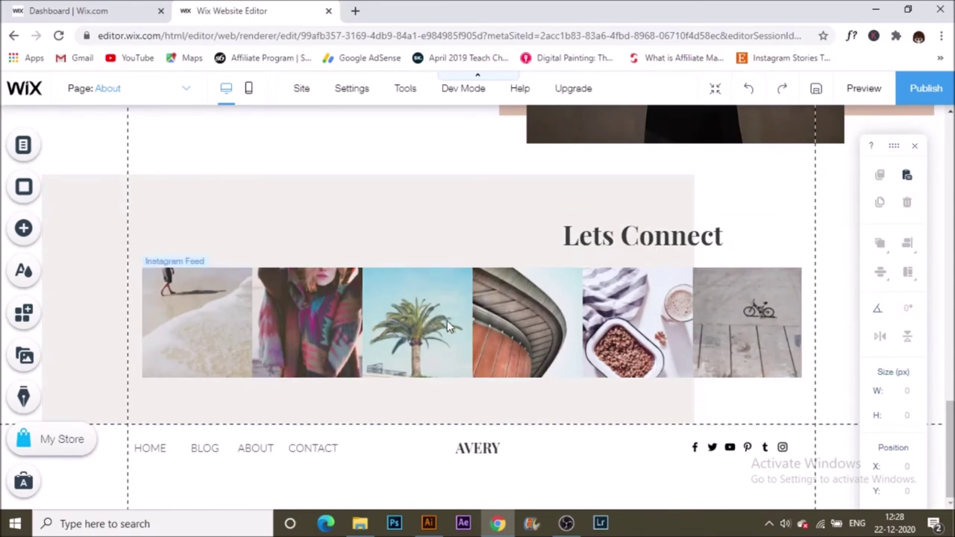
pyautogui.scroll(10, 422, 322)
pyautogui.scroll(5, 424, 326)
pyautogui.scroll(5, 424, 325)
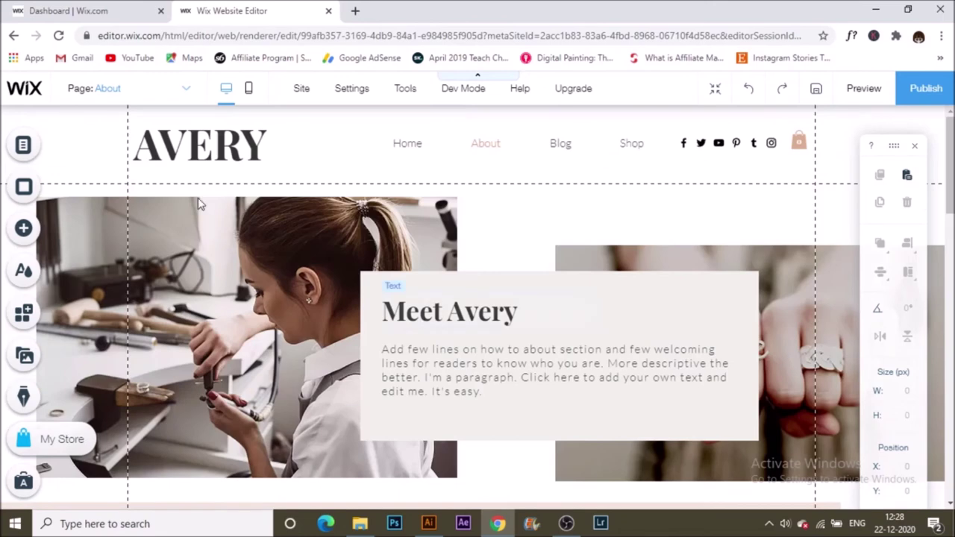
# Open the Blog page and check the Pro Gallery's four images in Manage Media
pyautogui.click(159, 88)
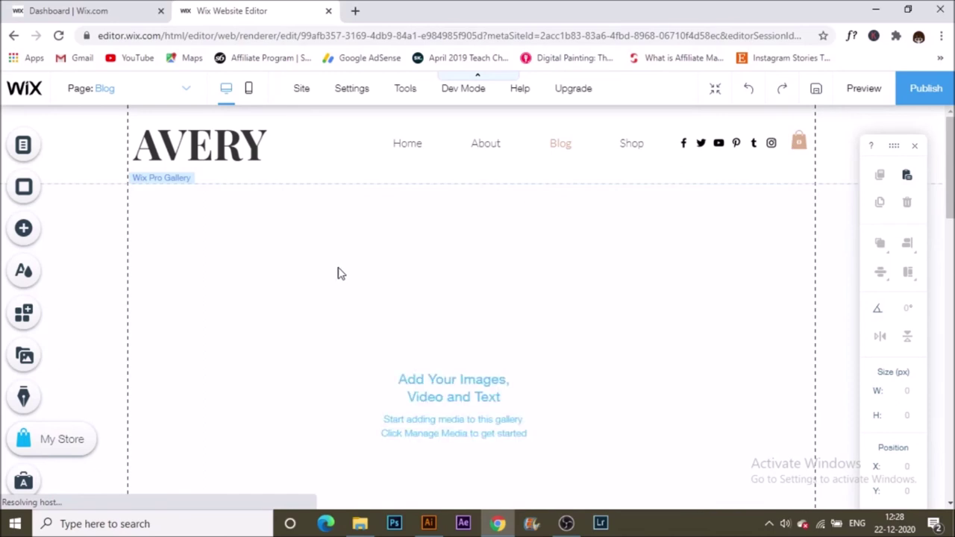
pyautogui.scroll(-1, 501, 274)
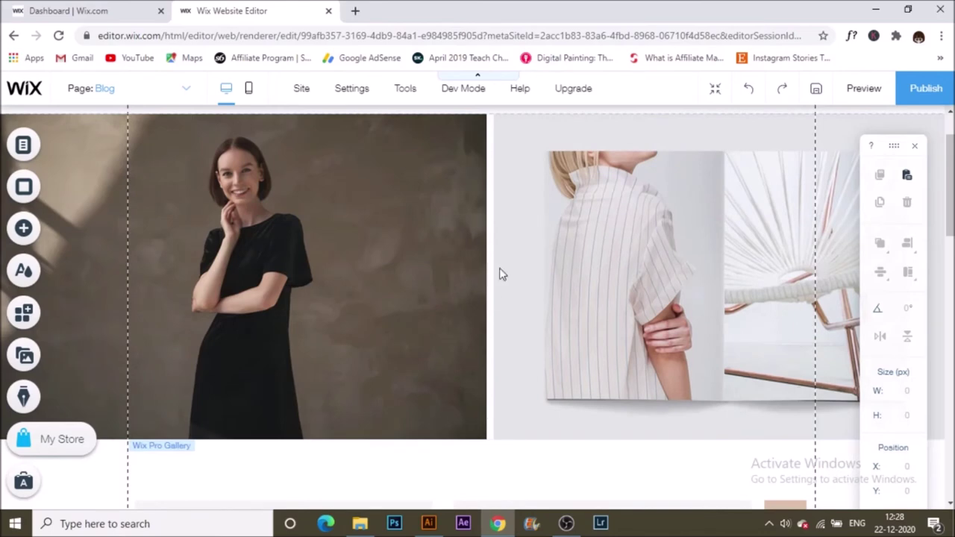
pyautogui.click(501, 274)
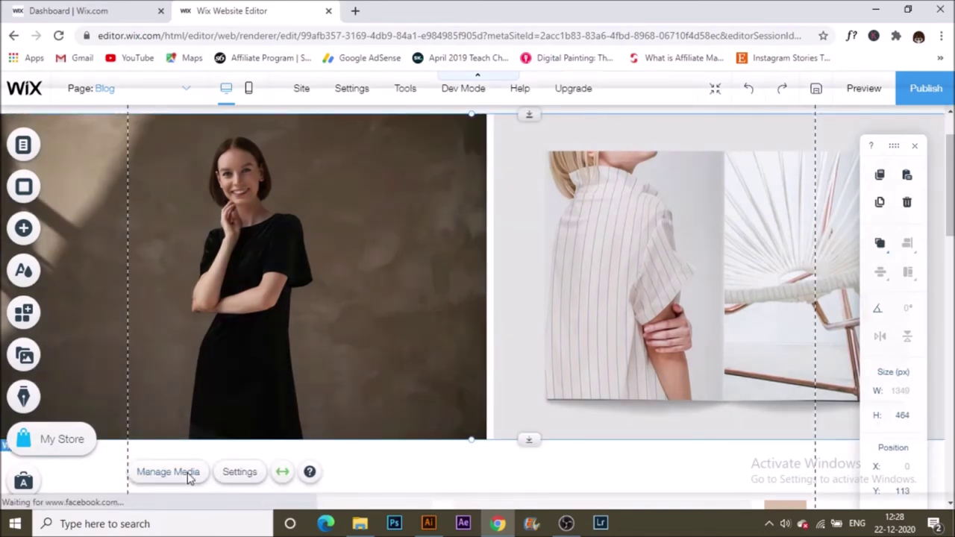
pyautogui.click(189, 477)
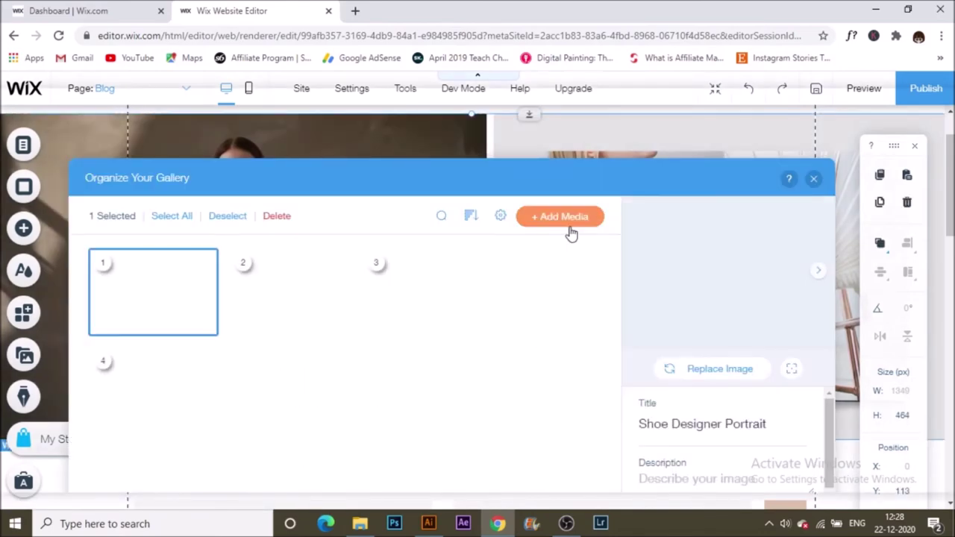
pyautogui.scroll(-1, 719, 482)
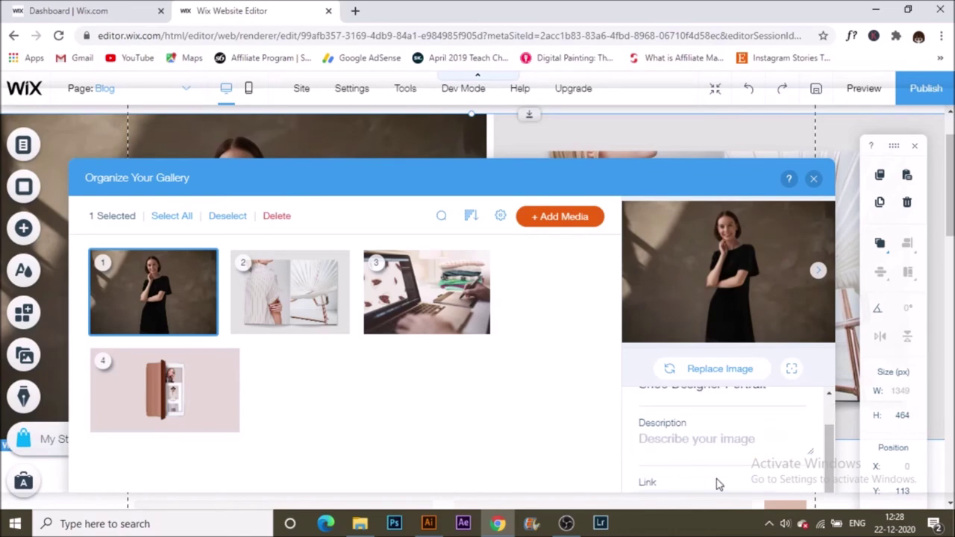
pyautogui.click(816, 180)
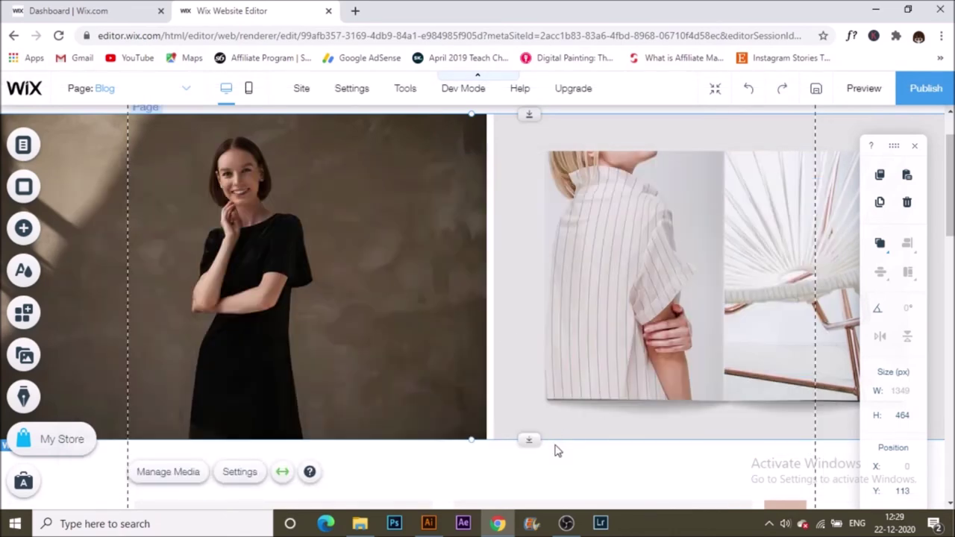
# Scroll down the Blog page to review its blog posts and Instagram feed
pyautogui.scroll(-5, 447, 433)
pyautogui.scroll(-1, 396, 423)
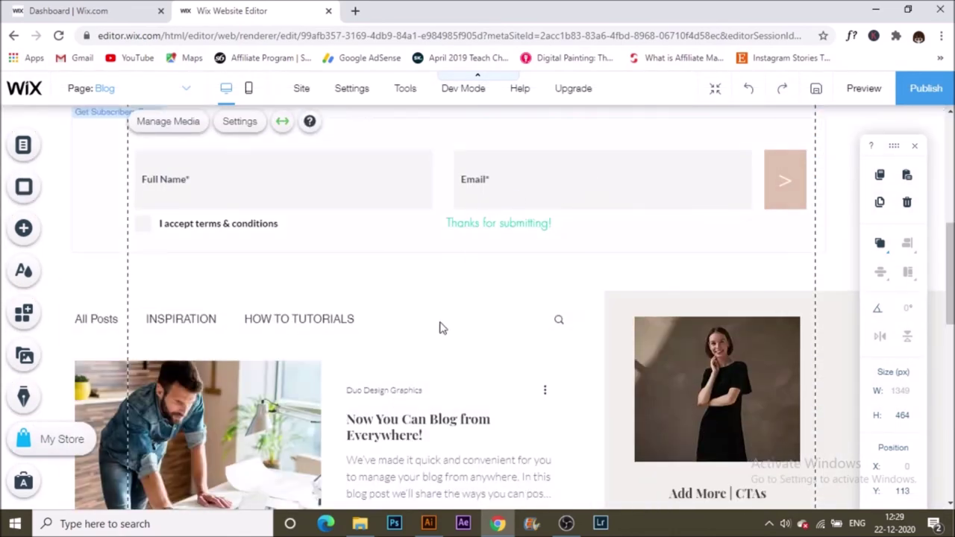
pyautogui.scroll(-2, 424, 349)
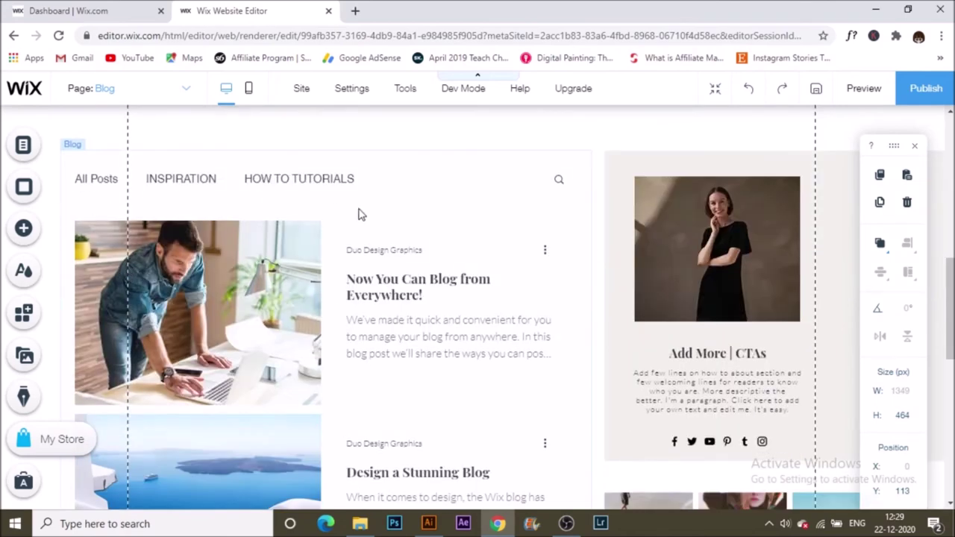
pyautogui.scroll(-1, 723, 366)
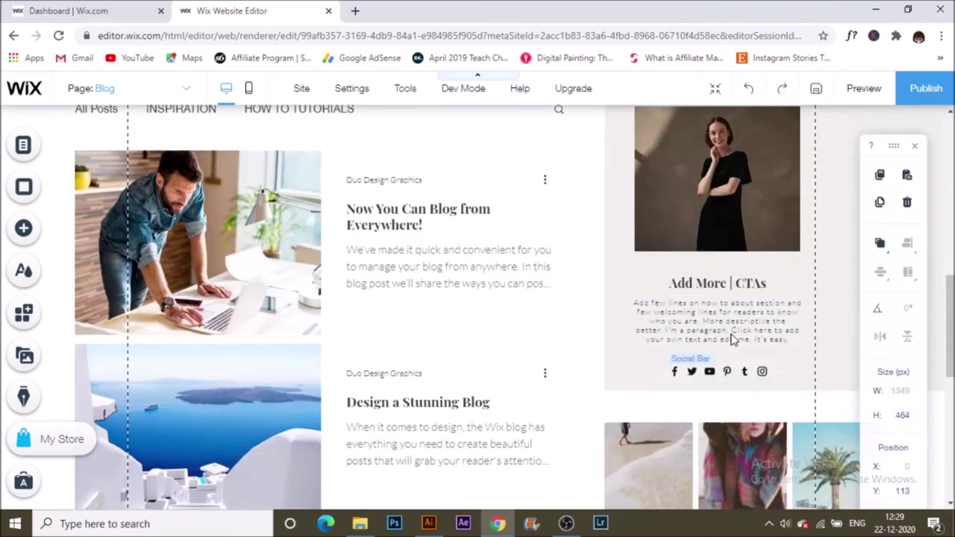
pyautogui.scroll(-2, 734, 241)
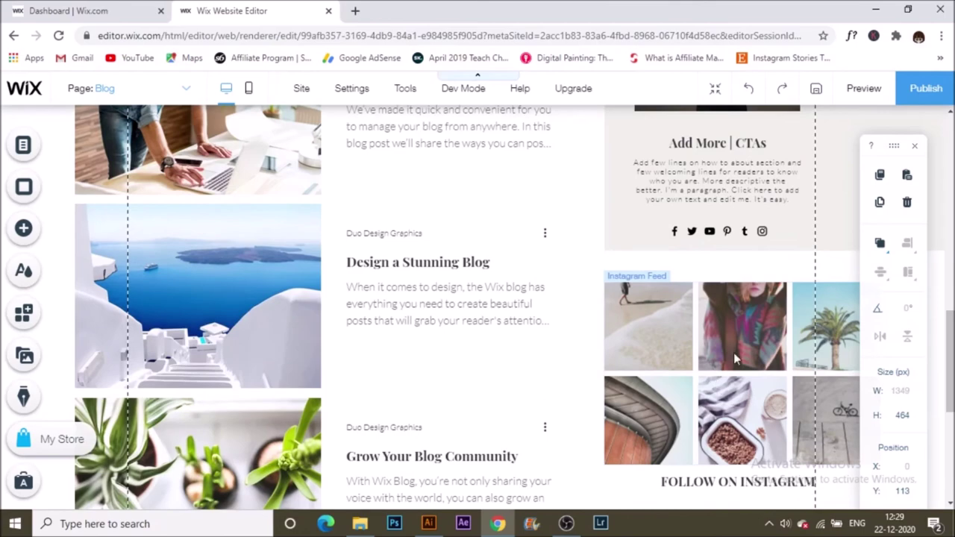
pyautogui.scroll(-2, 758, 405)
pyautogui.scroll(-1, 756, 407)
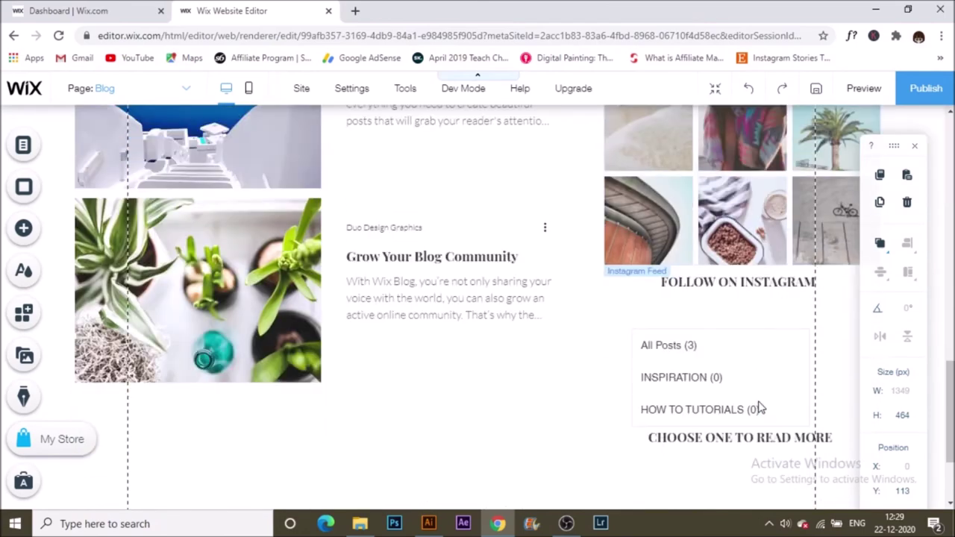
pyautogui.scroll(-2, 752, 429)
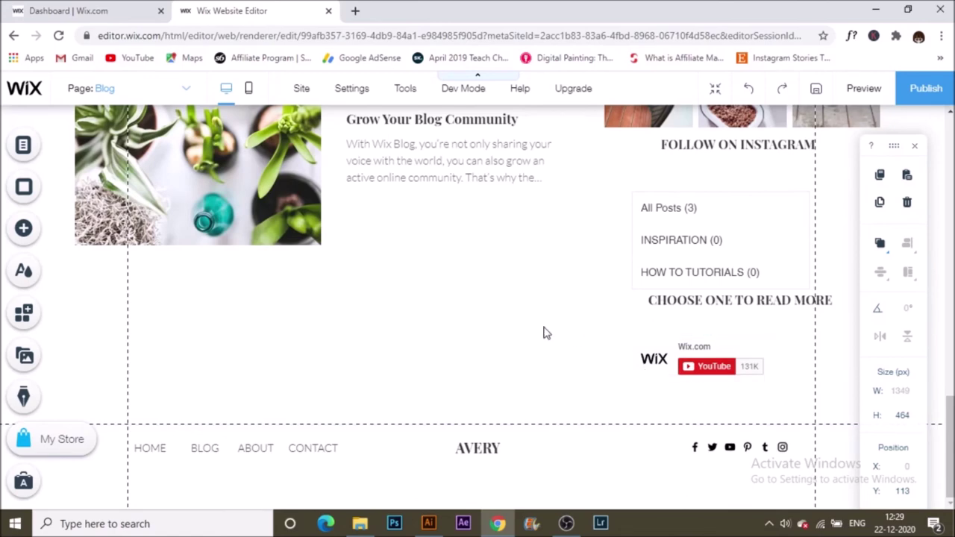
pyautogui.click(734, 367)
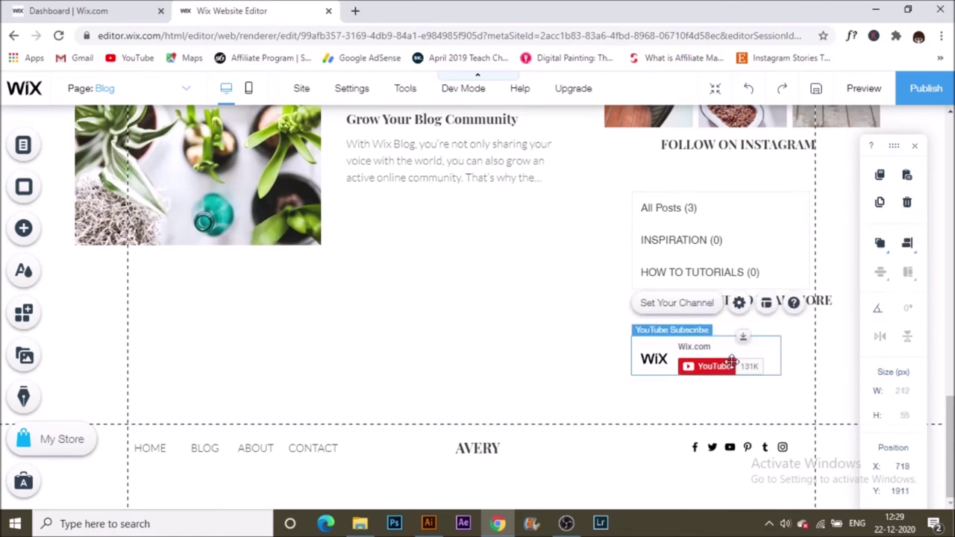
pyautogui.click(738, 303)
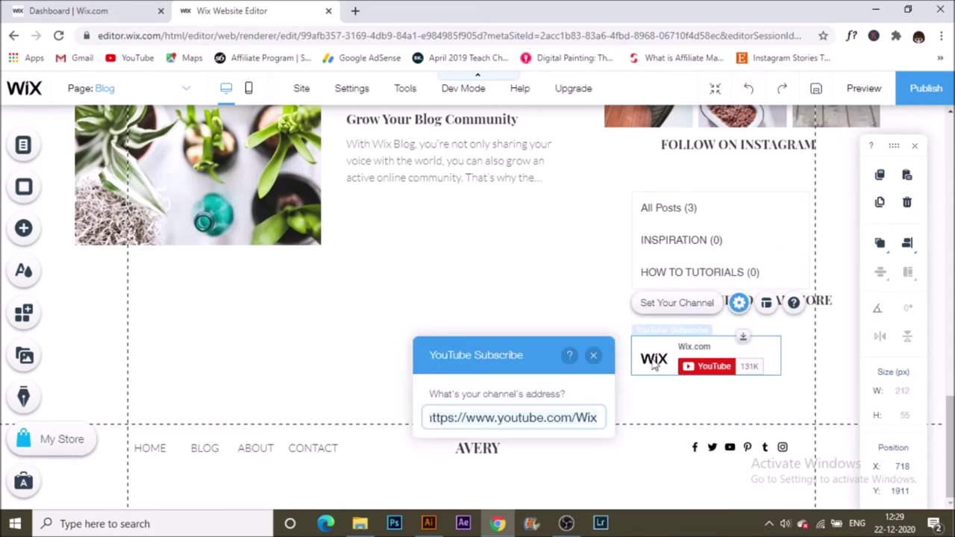
pyautogui.click(593, 355)
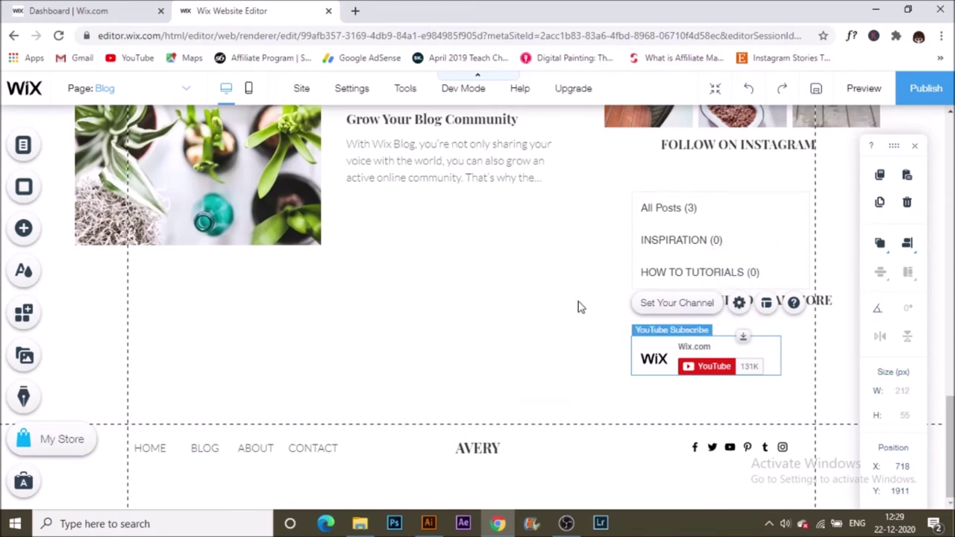
pyautogui.scroll(2, 582, 309)
# Scroll back to the top and switch the editor to the Shop page
pyautogui.scroll(5, 587, 318)
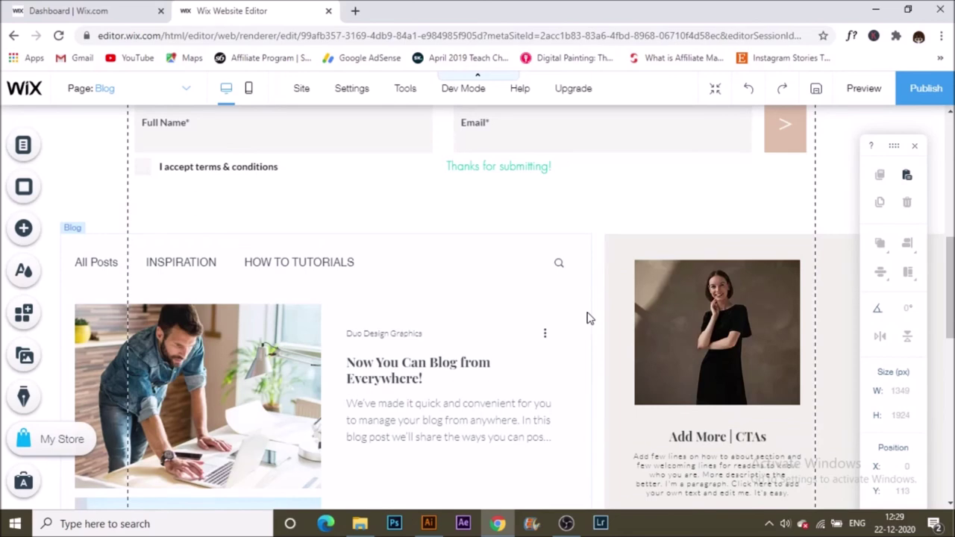
pyautogui.scroll(3, 587, 319)
pyautogui.scroll(5, 587, 318)
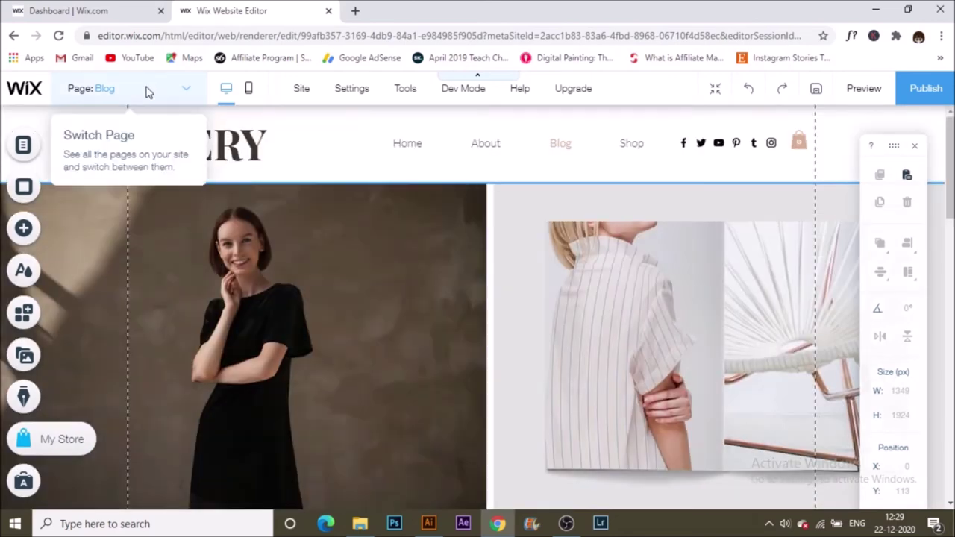
pyautogui.click(145, 90)
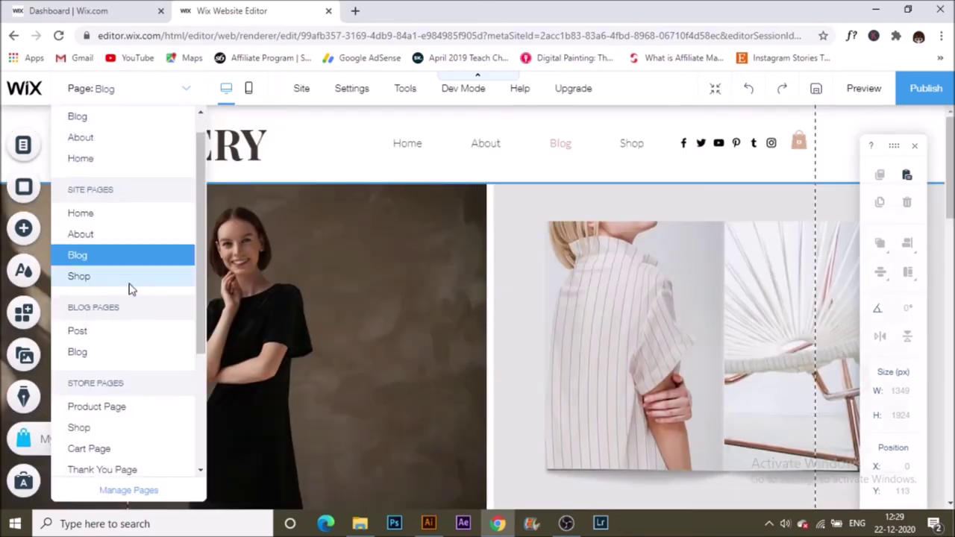
pyautogui.click(143, 289)
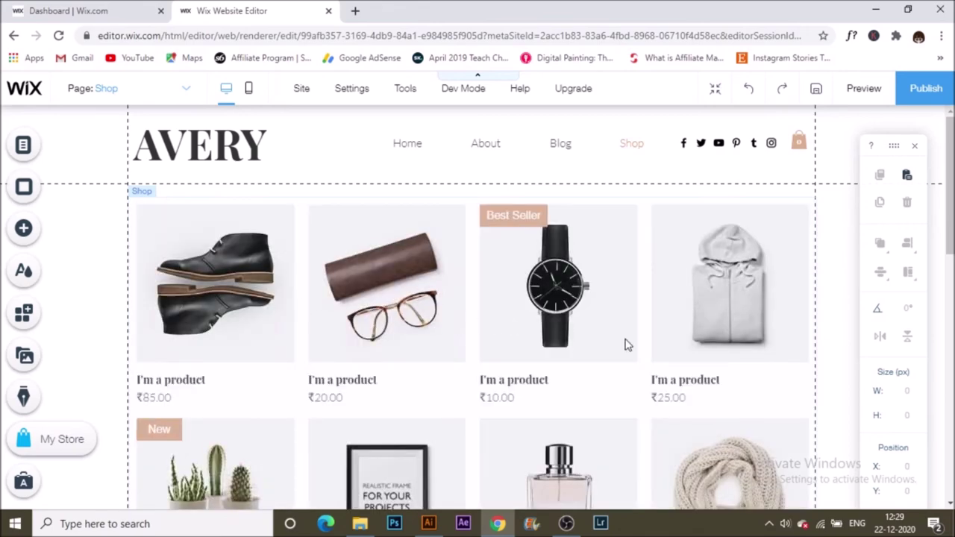
# Scroll the Shop product grid toward Lets Connect, then browse the store and member pages list
pyautogui.scroll(-3, 627, 345)
pyautogui.scroll(-5, 627, 345)
pyautogui.scroll(-2, 626, 344)
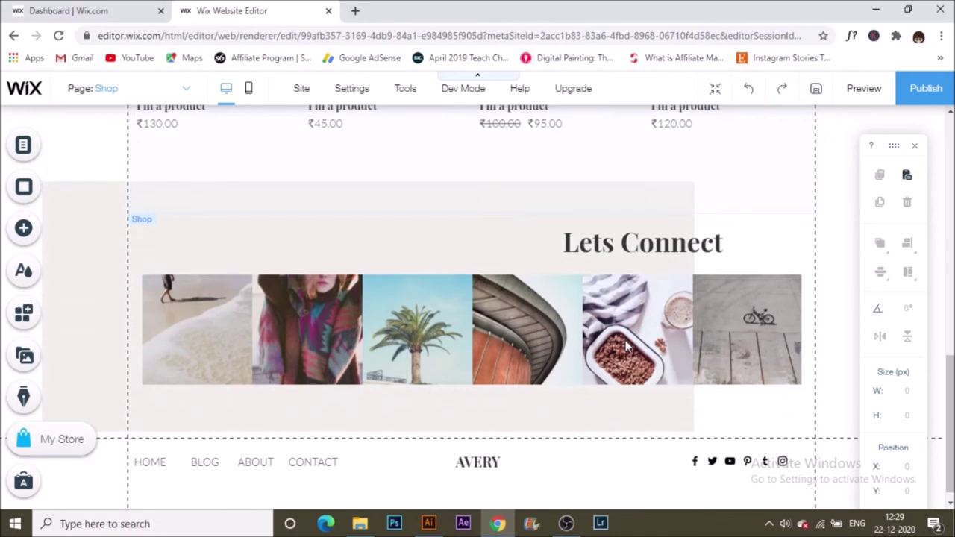
pyautogui.click(185, 90)
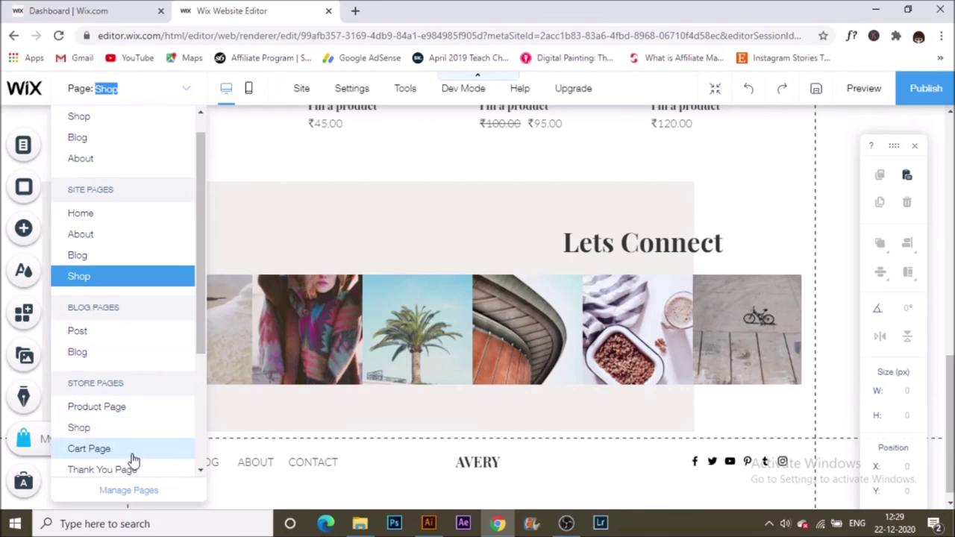
pyautogui.scroll(-3, 139, 473)
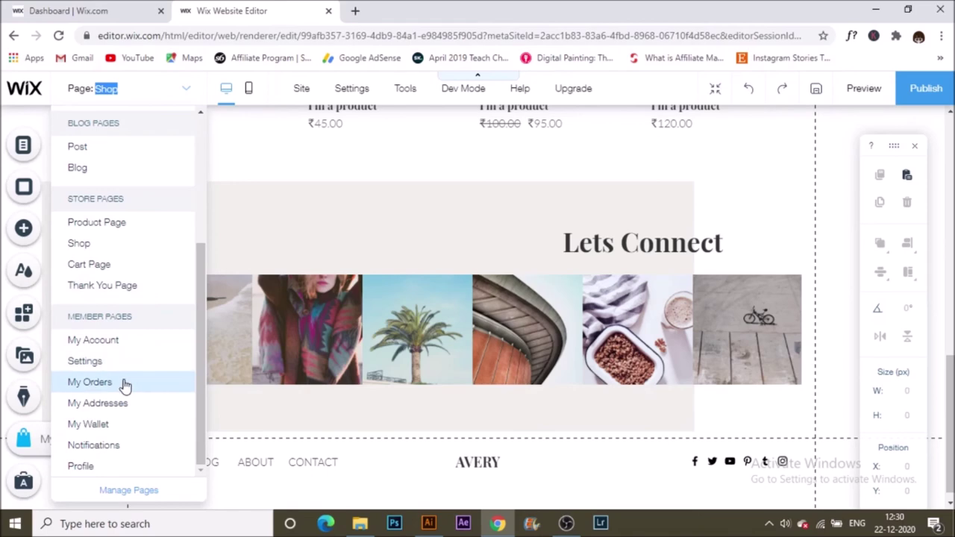
# Open the blog Post page and scroll through the sample blog post
pyautogui.click(120, 148)
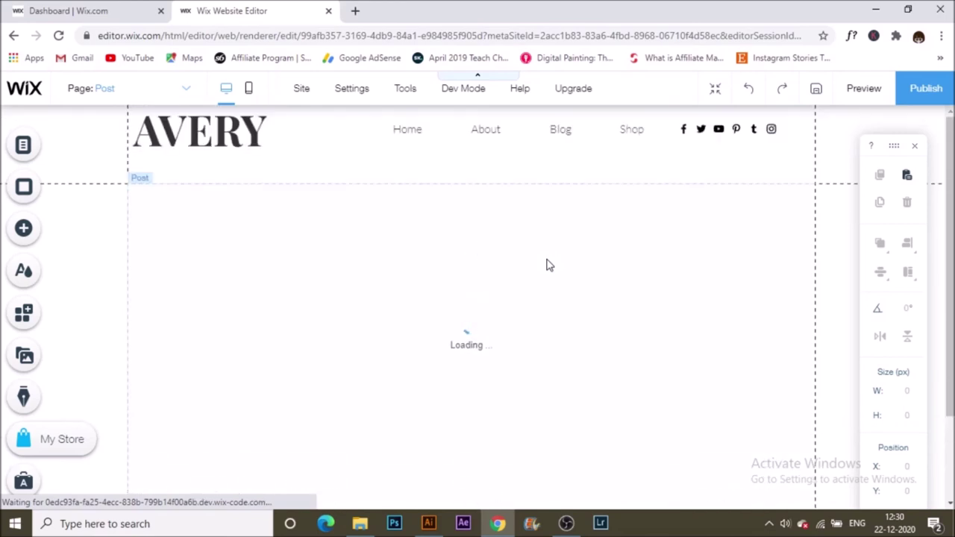
pyautogui.scroll(-1, 548, 265)
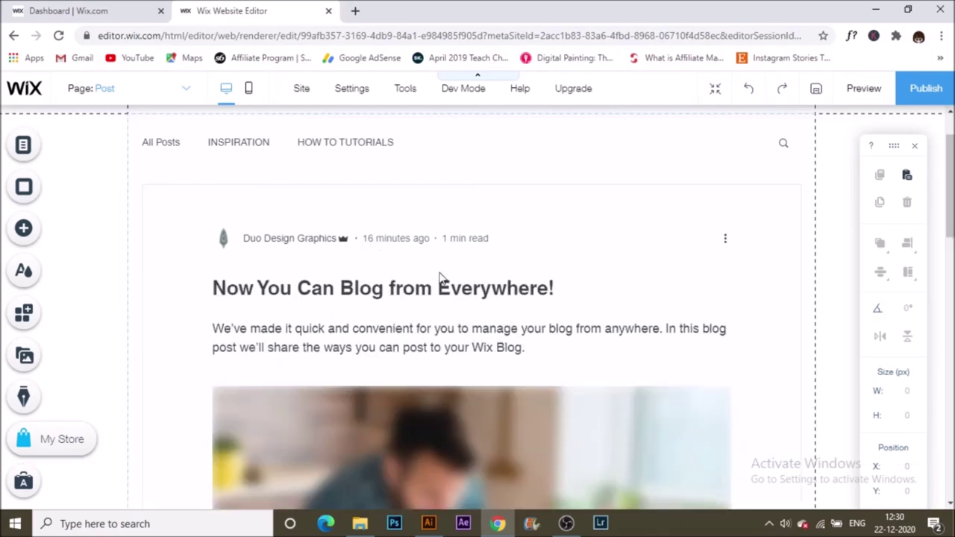
pyautogui.scroll(-3, 440, 279)
pyautogui.scroll(-4, 440, 282)
pyautogui.scroll(-6, 440, 281)
pyautogui.scroll(-3, 522, 313)
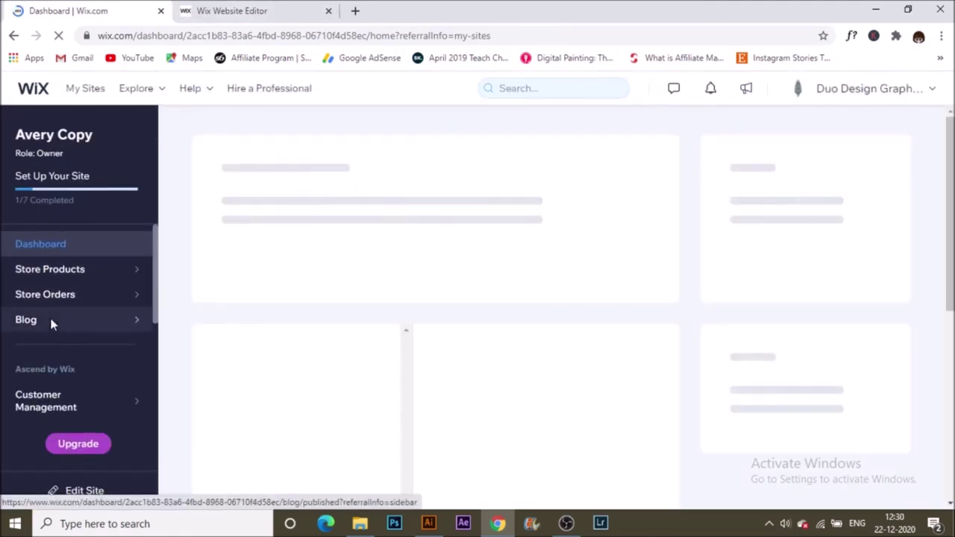
# Open the blog's Published posts and review the three posts
pyautogui.click(118, 323)
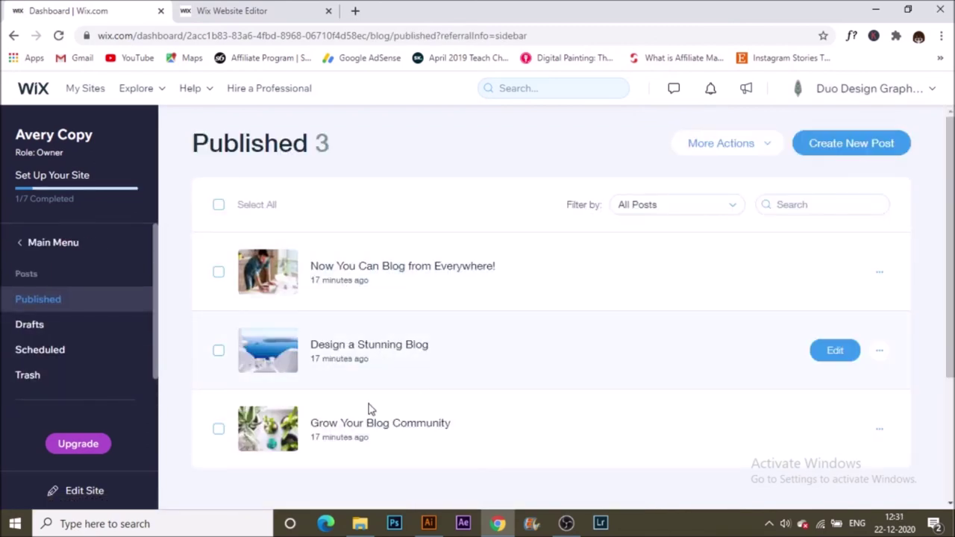
pyautogui.scroll(-3, 381, 401)
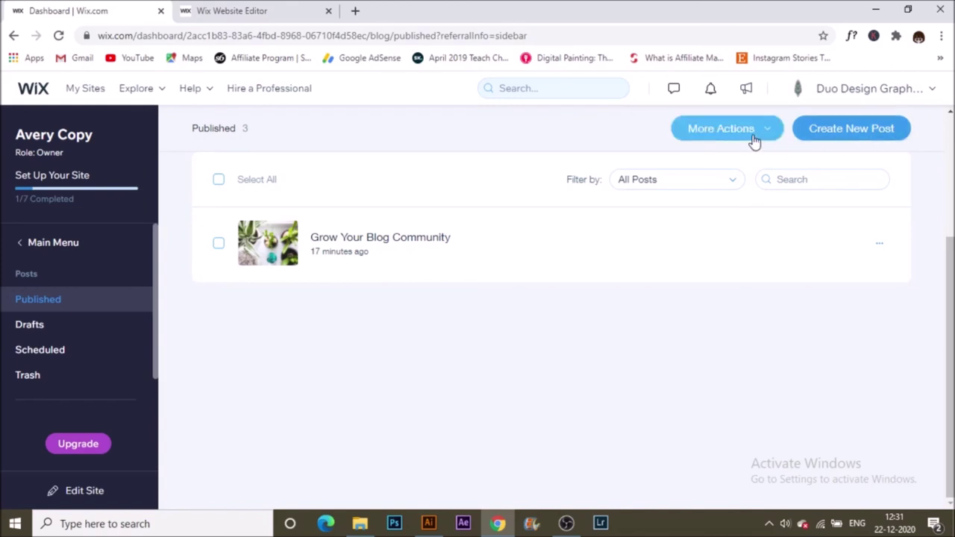
pyautogui.scroll(3, 480, 386)
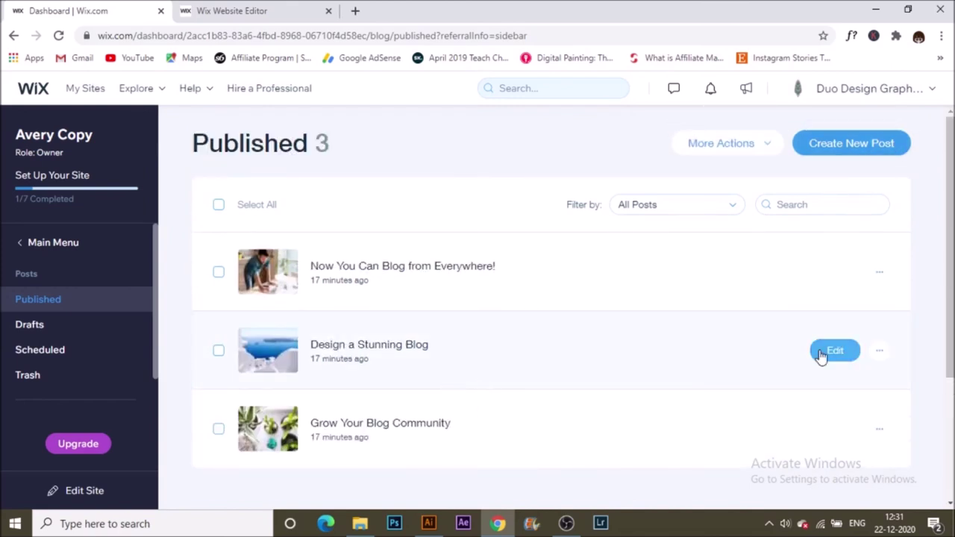
pyautogui.scroll(-1, 75, 406)
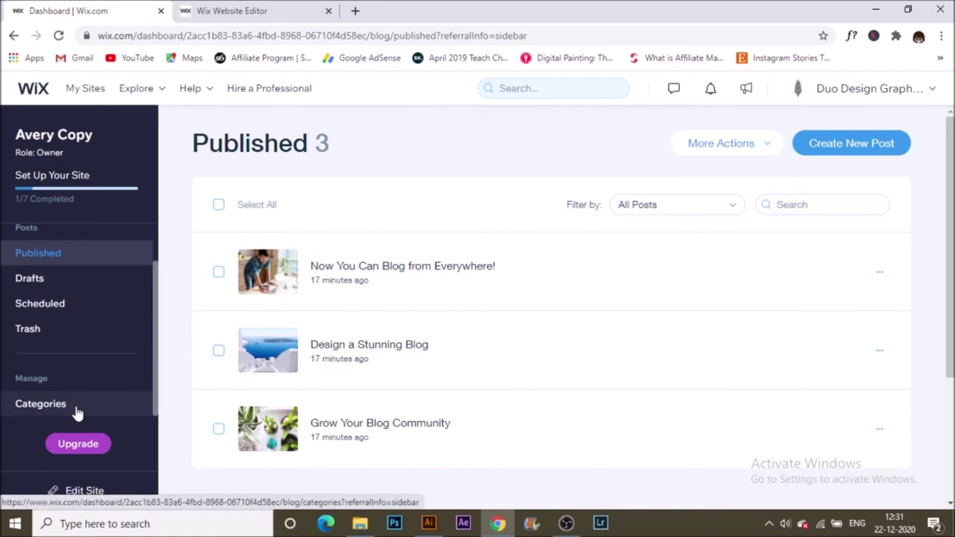
# View the blog categories INSPIRATION and HOW TO TUTORIALS
pyautogui.click(78, 412)
pyautogui.scroll(-4, 592, 273)
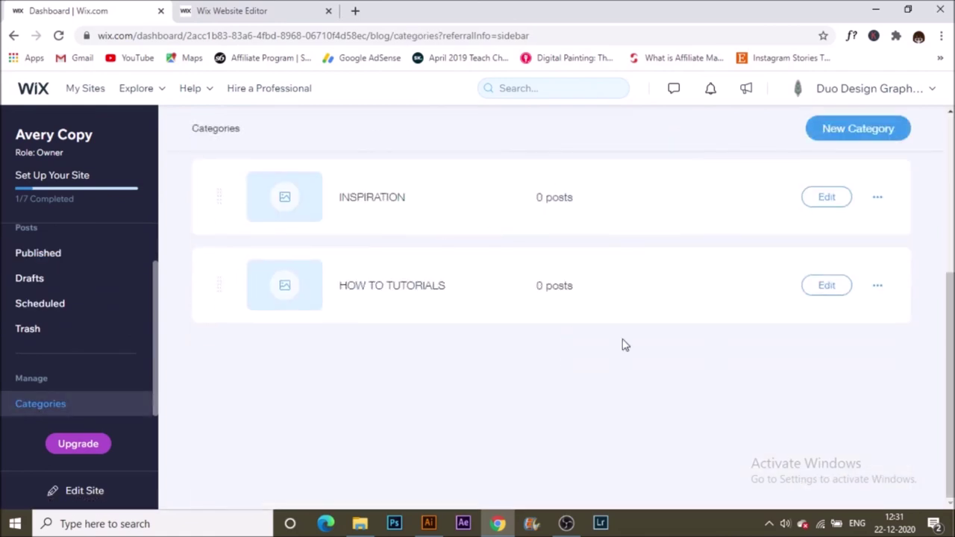
pyautogui.scroll(3, 624, 343)
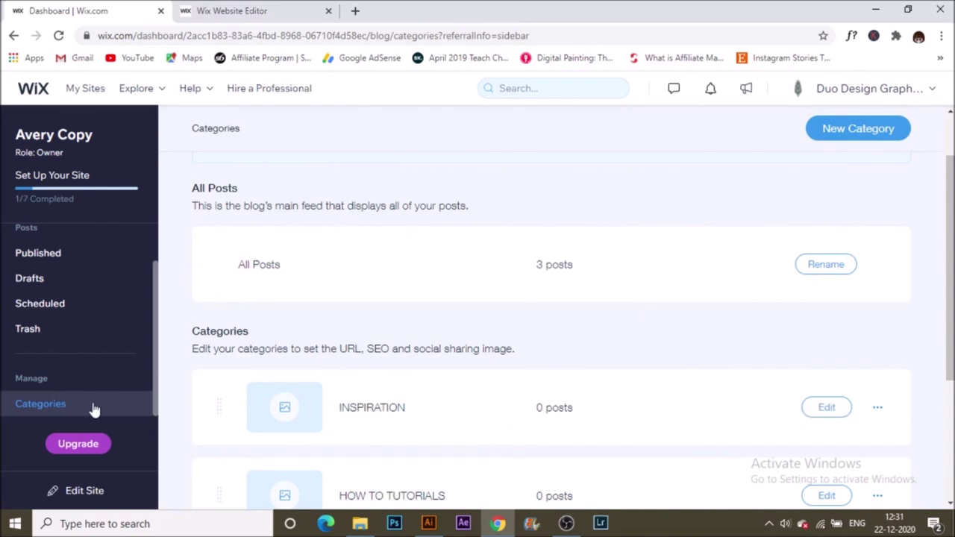
pyautogui.scroll(1, 82, 279)
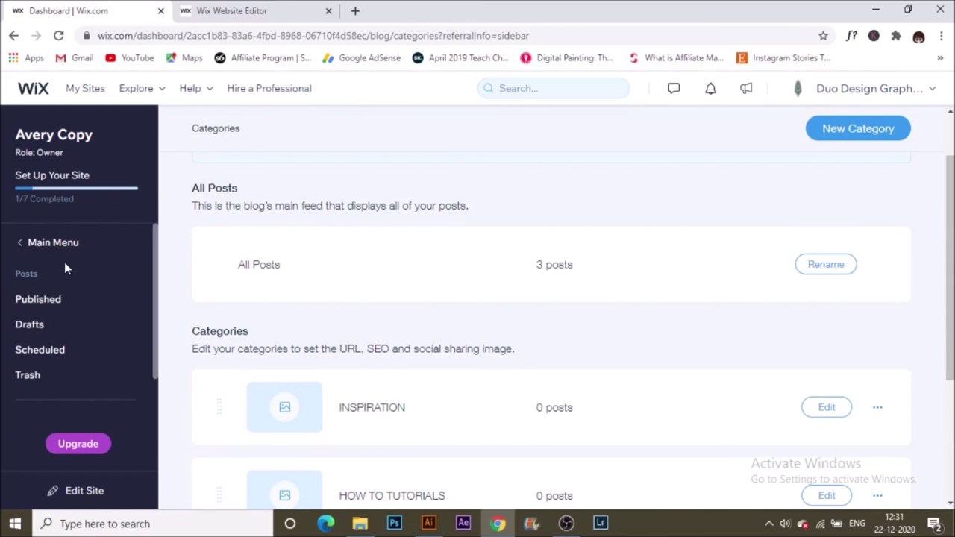
# Return to the dashboard main menu and open the store's Products list
pyautogui.click(64, 250)
pyautogui.moveTo(44, 368)
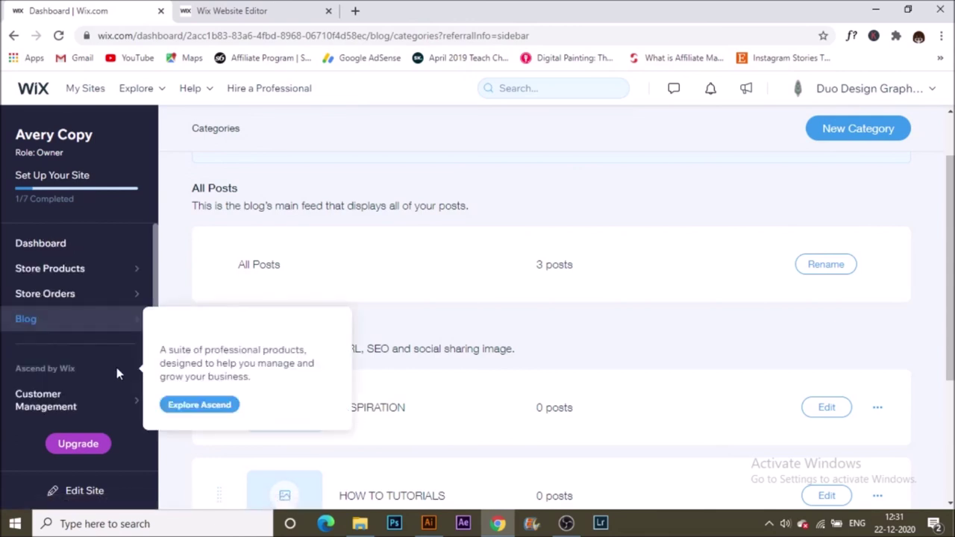
pyautogui.scroll(-2, 116, 365)
pyautogui.scroll(2, 88, 297)
pyautogui.click(99, 279)
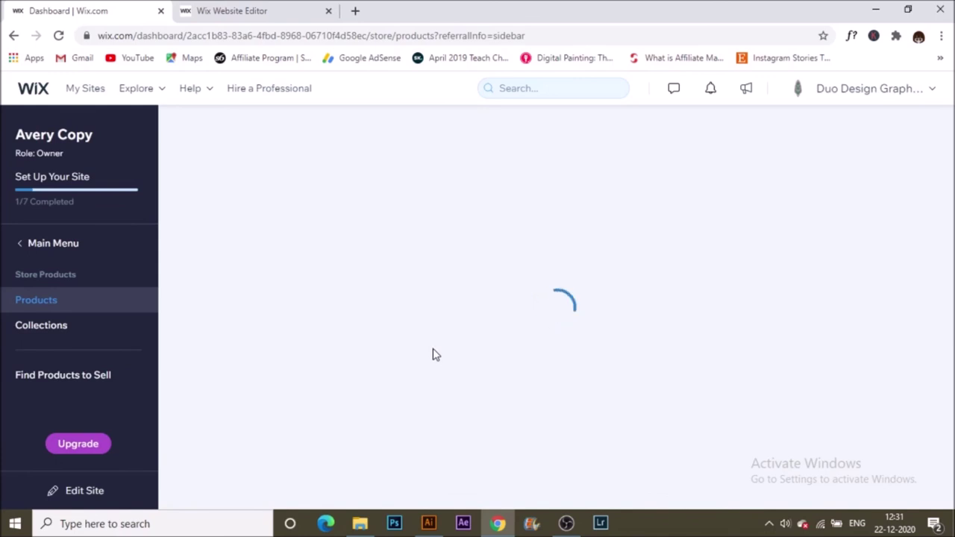
# Scroll the 12-product list and open the ₹95 wooden bowl product for editing
pyautogui.scroll(-1, 597, 432)
pyautogui.scroll(-3, 597, 433)
pyautogui.scroll(-2, 597, 433)
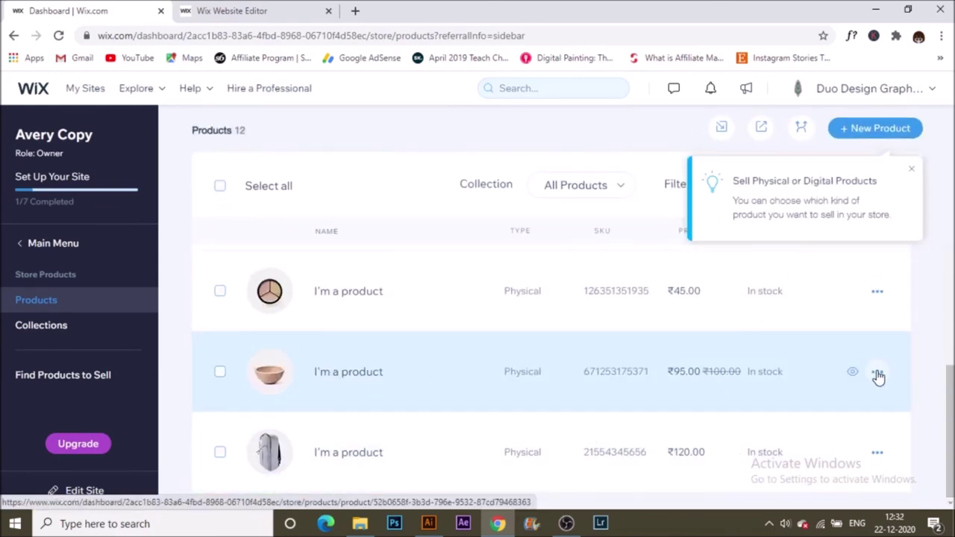
pyautogui.click(877, 373)
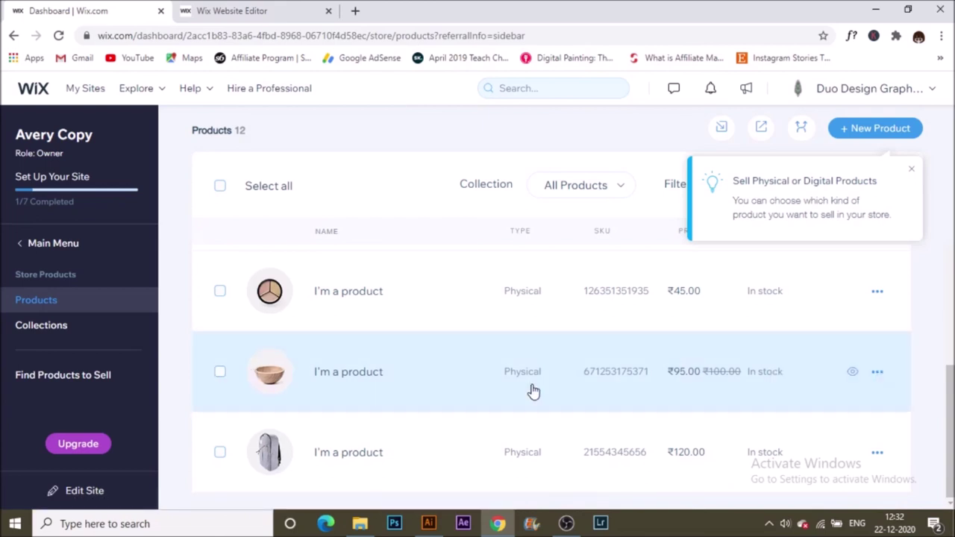
pyautogui.click(477, 390)
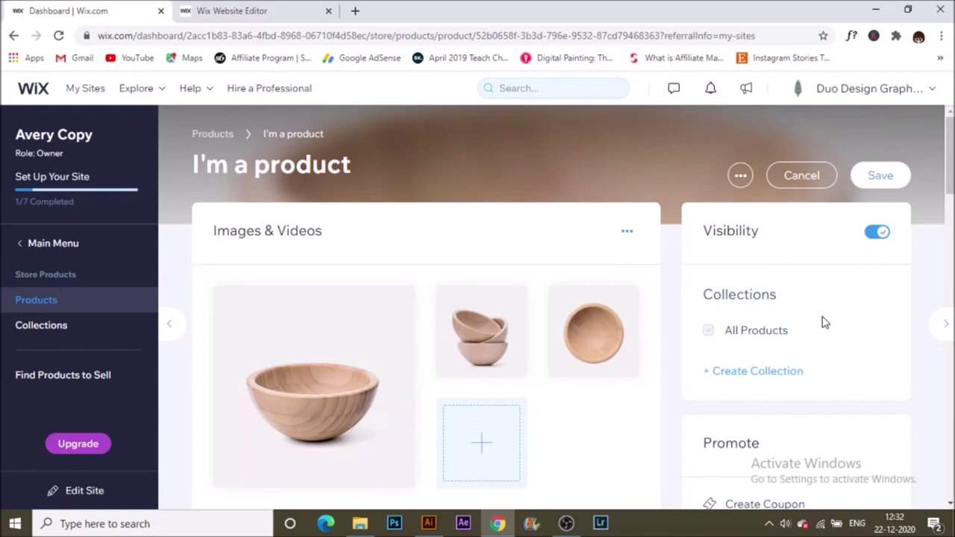
# Scroll through the wooden bowl product's images and details down to its pricing
pyautogui.scroll(-1, 820, 337)
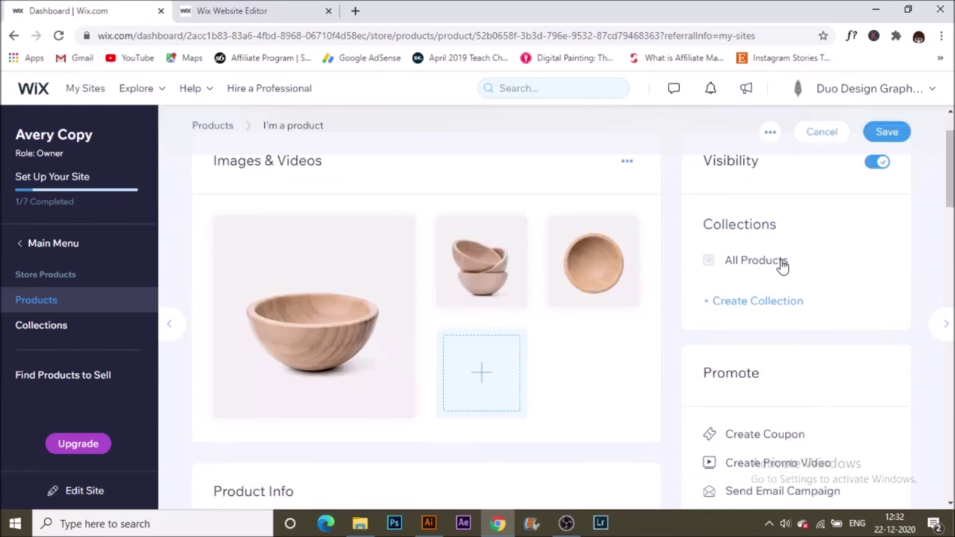
pyautogui.scroll(-2, 777, 440)
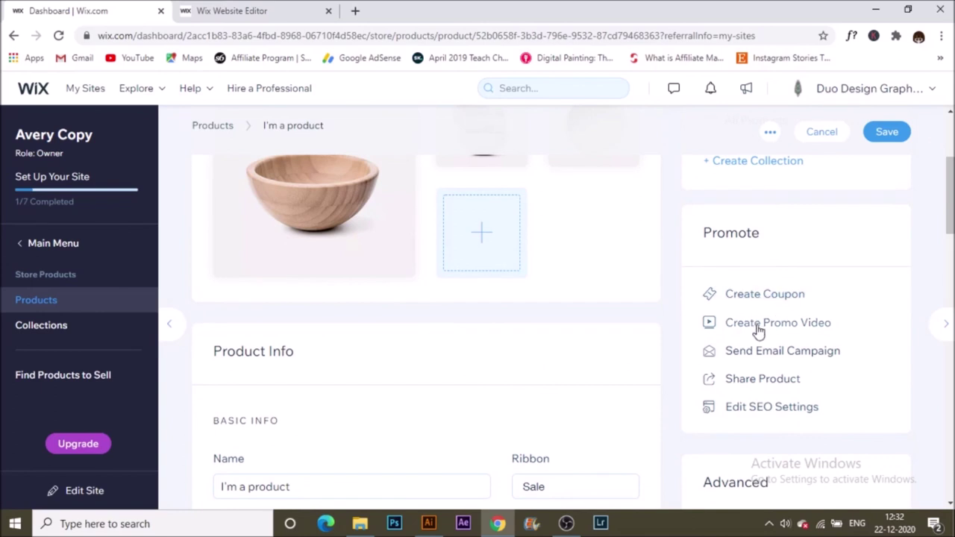
pyautogui.scroll(-1, 524, 428)
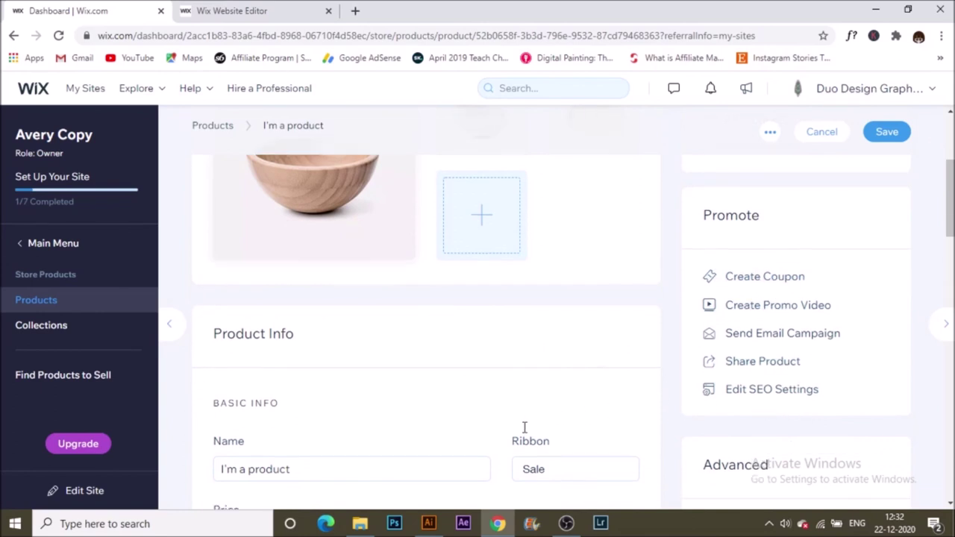
pyautogui.scroll(-3, 525, 428)
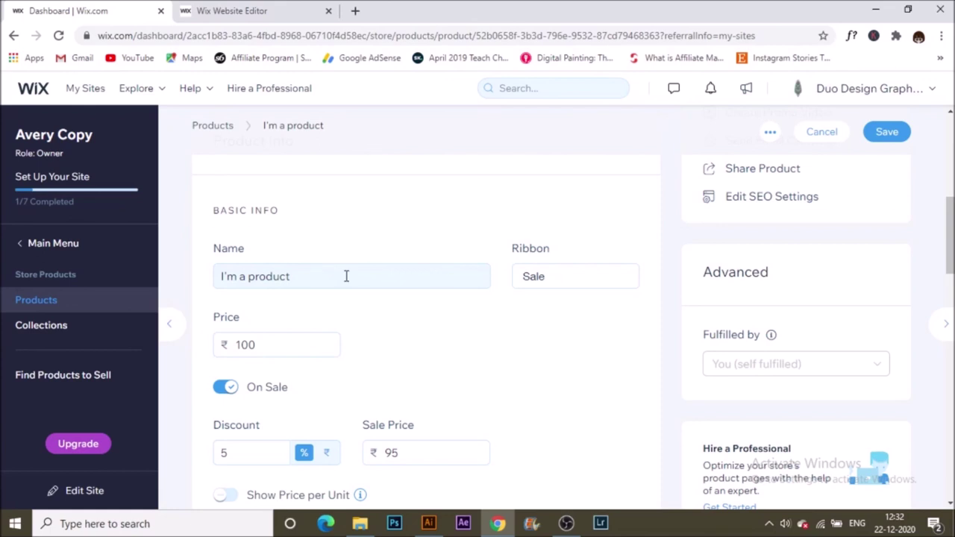
pyautogui.scroll(-1, 333, 443)
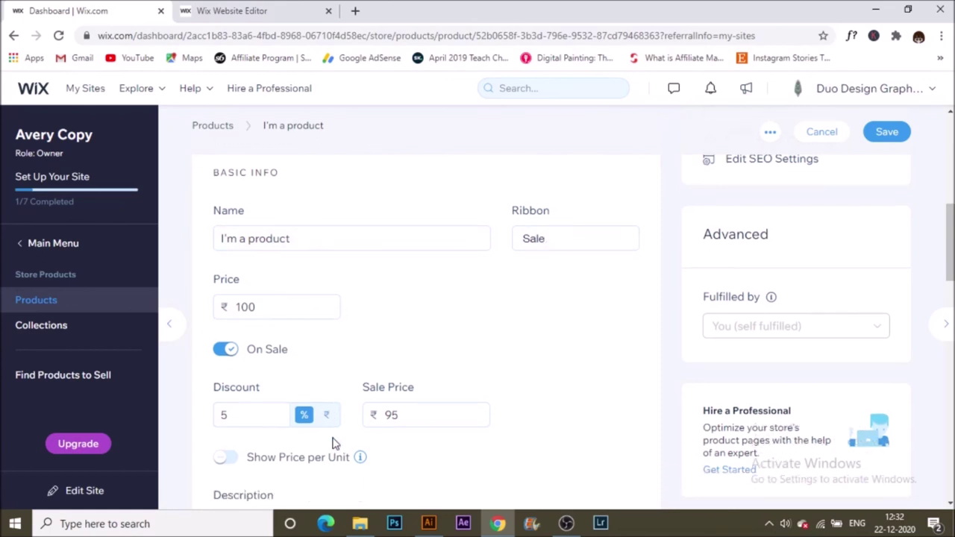
pyautogui.scroll(-2, 332, 443)
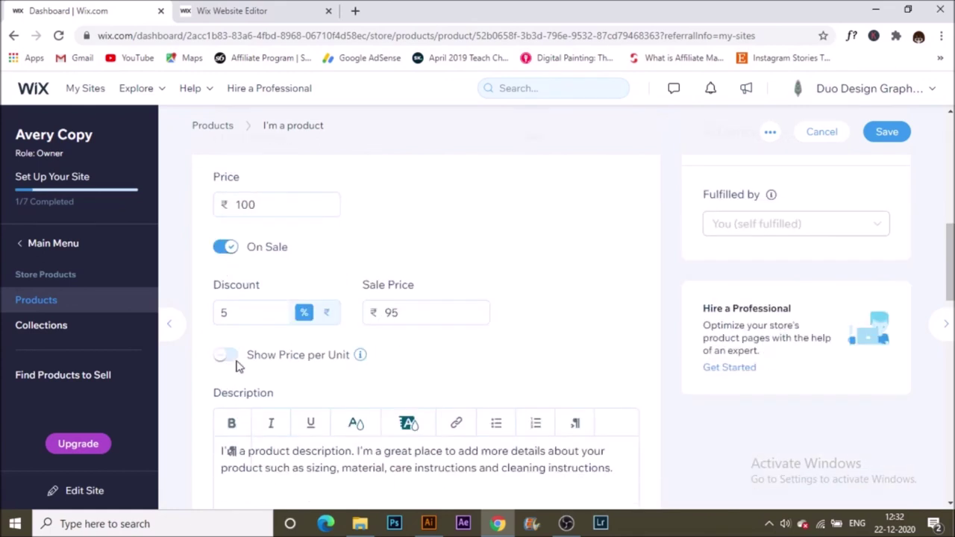
# Select the ₹95 sale price, review the remaining settings unchanged, and go back to the editor
pyautogui.click(379, 320)
pyautogui.doubleClick(386, 313)
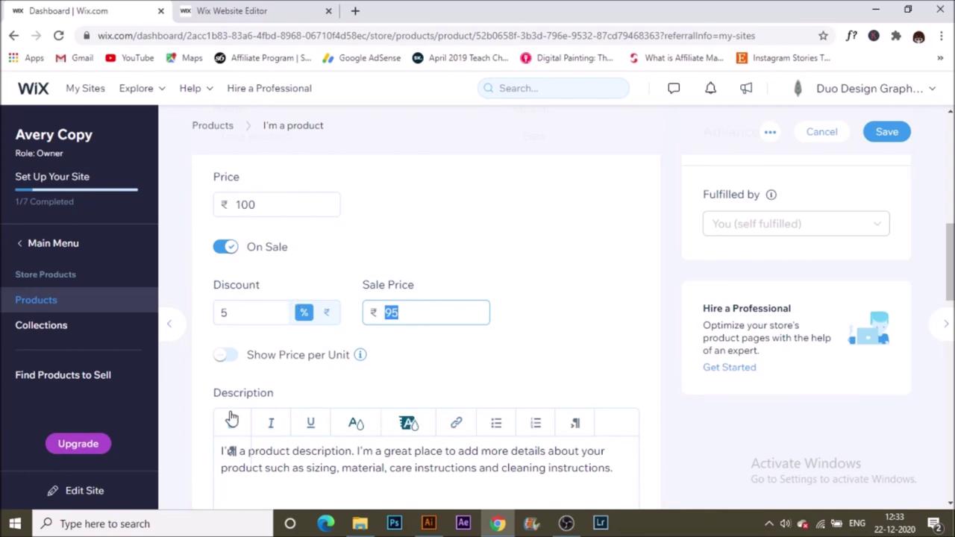
pyautogui.scroll(-4, 662, 420)
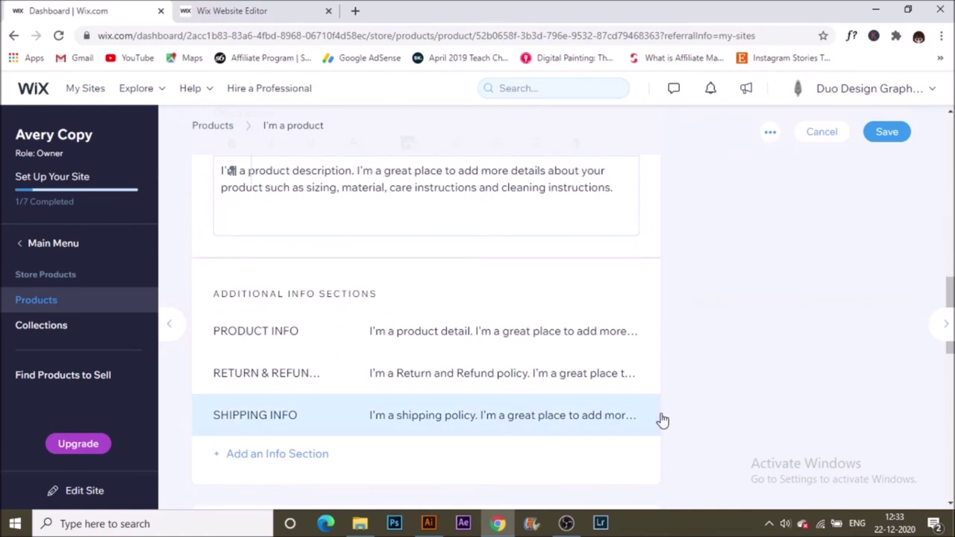
pyautogui.scroll(-1, 661, 419)
pyautogui.scroll(-1, 662, 419)
pyautogui.scroll(-1, 661, 419)
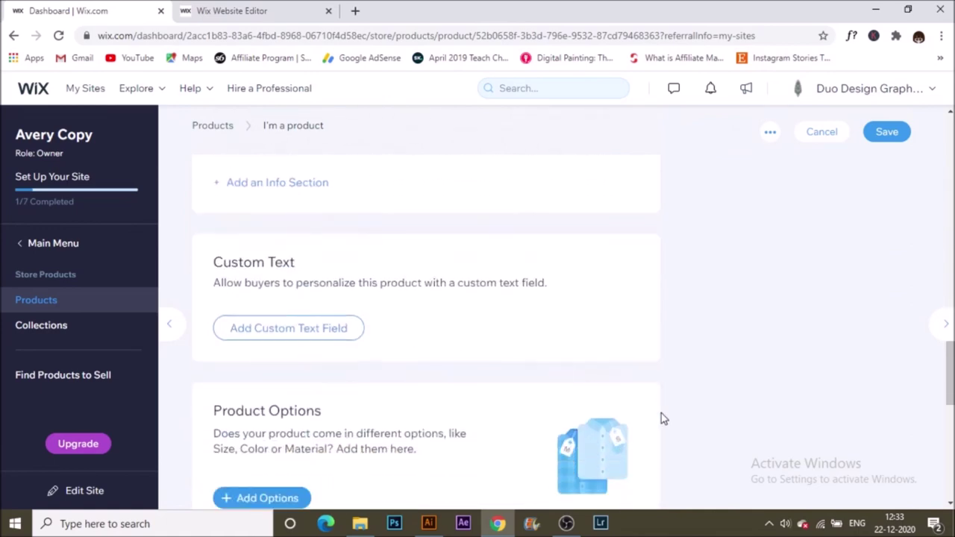
pyautogui.scroll(-5, 662, 419)
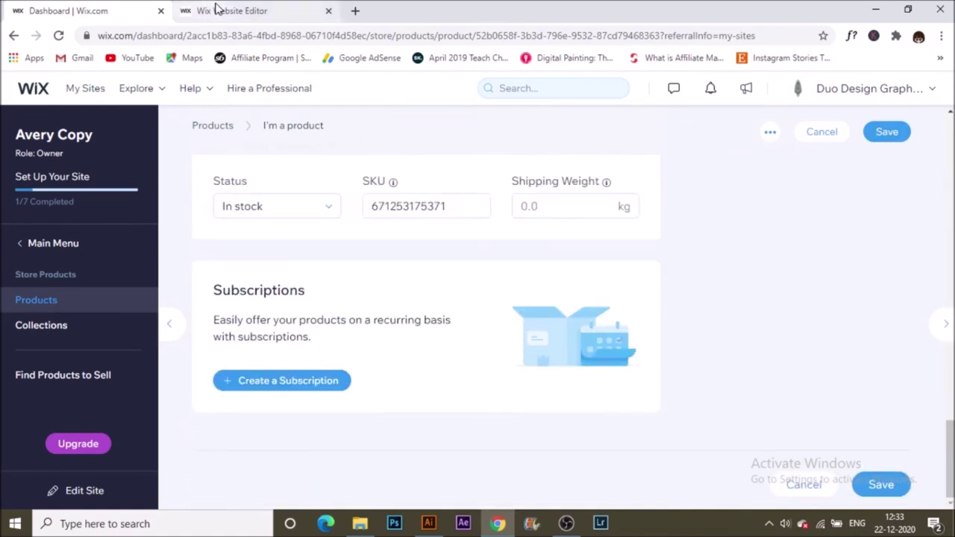
pyautogui.click(224, 10)
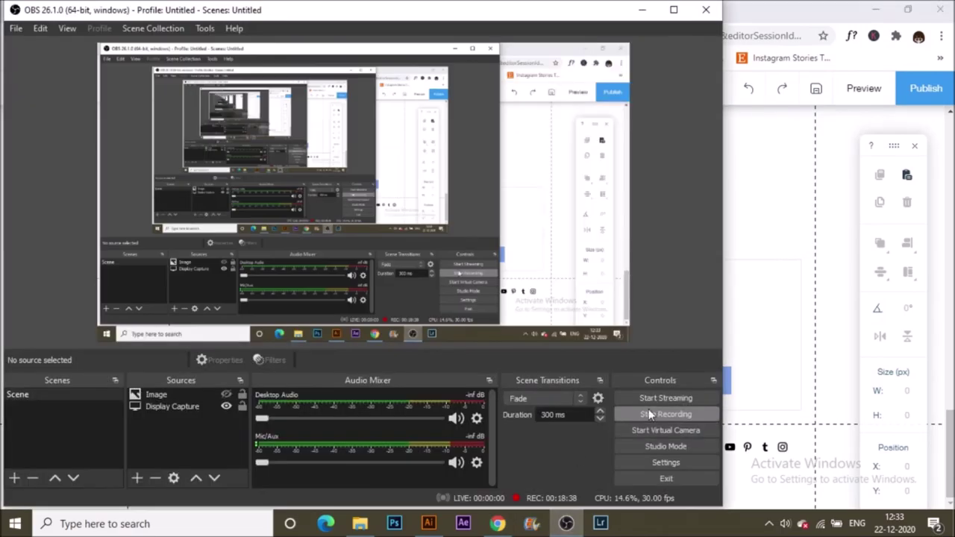